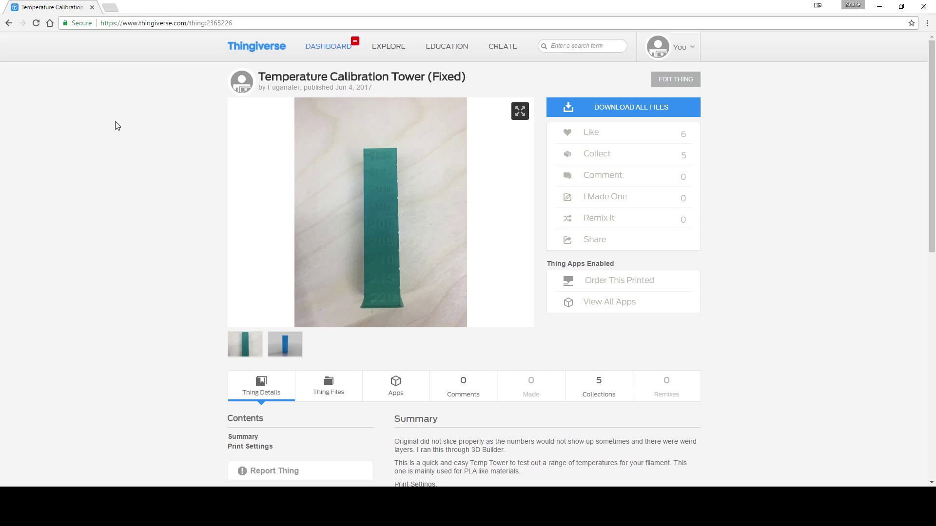
- Download the Temperature Calibration Tower (Fixed) files as a zip and open the archive
{"action": "scroll", "coordinate": [142, 138], "scroll_direction": "down", "scroll_amount": 5}
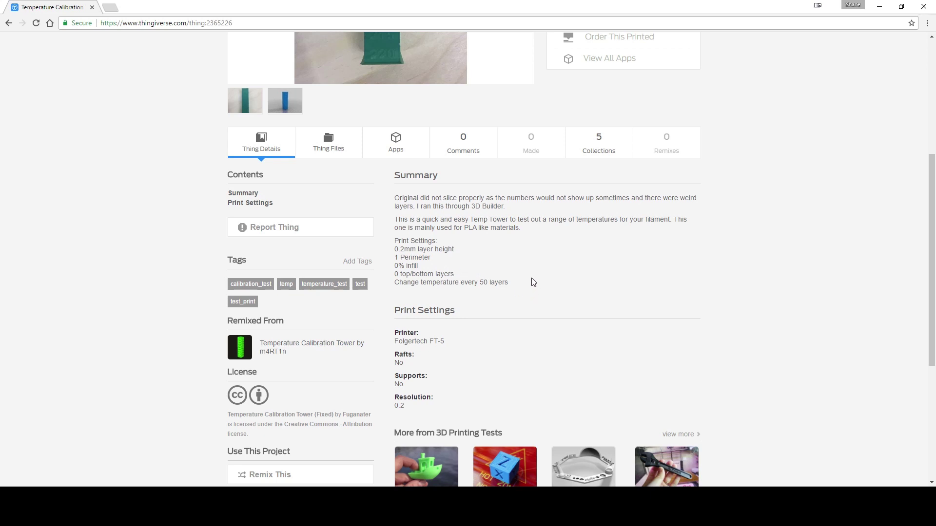
{"action": "scroll", "coordinate": [412, 190], "scroll_direction": "up", "scroll_amount": 3}
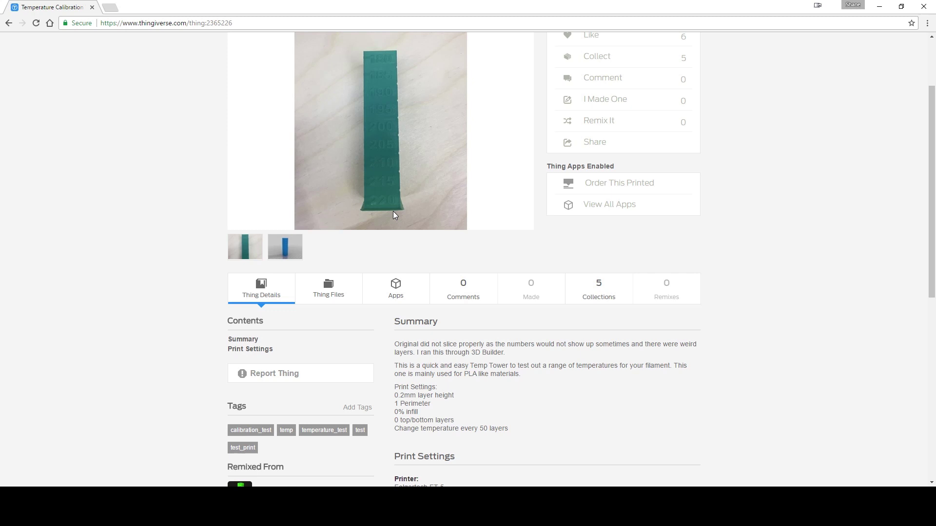
{"action": "scroll", "coordinate": [499, 270], "scroll_direction": "up", "scroll_amount": 3}
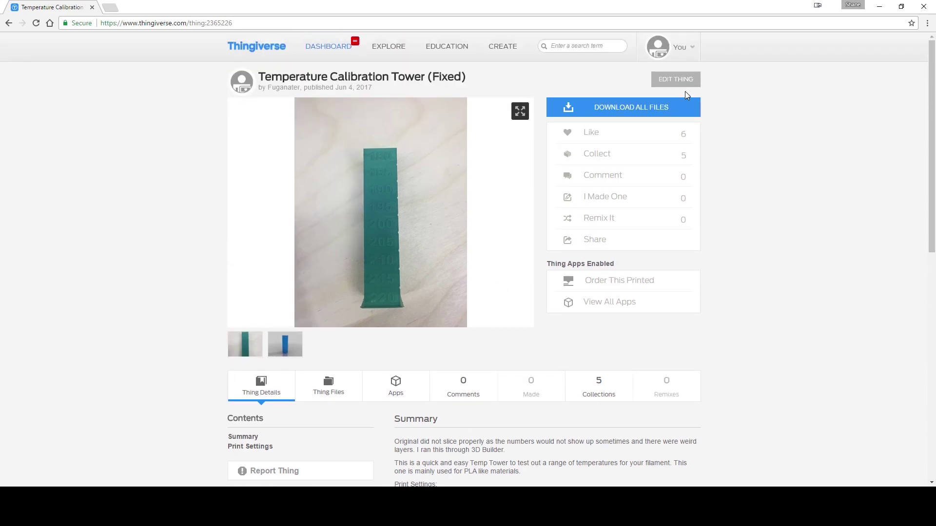
{"action": "left_click", "coordinate": [639, 105]}
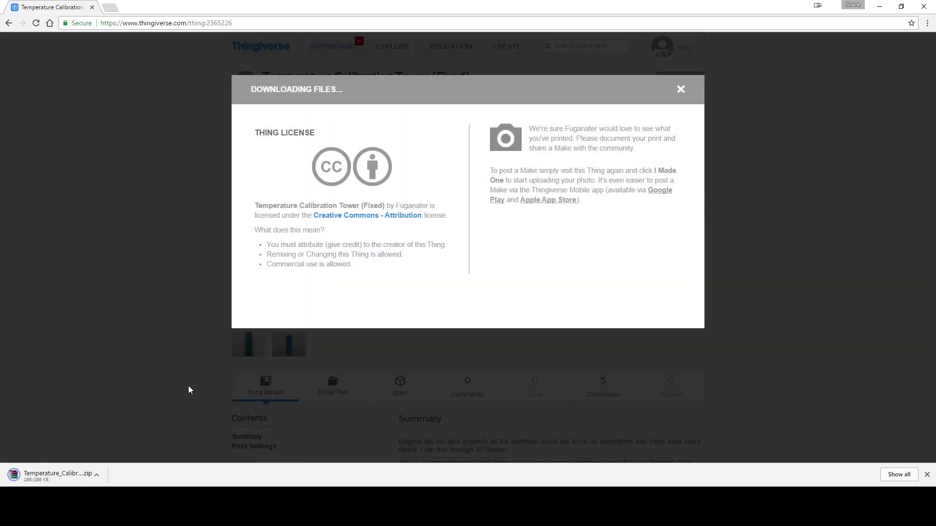
{"action": "left_click", "coordinate": [56, 477]}
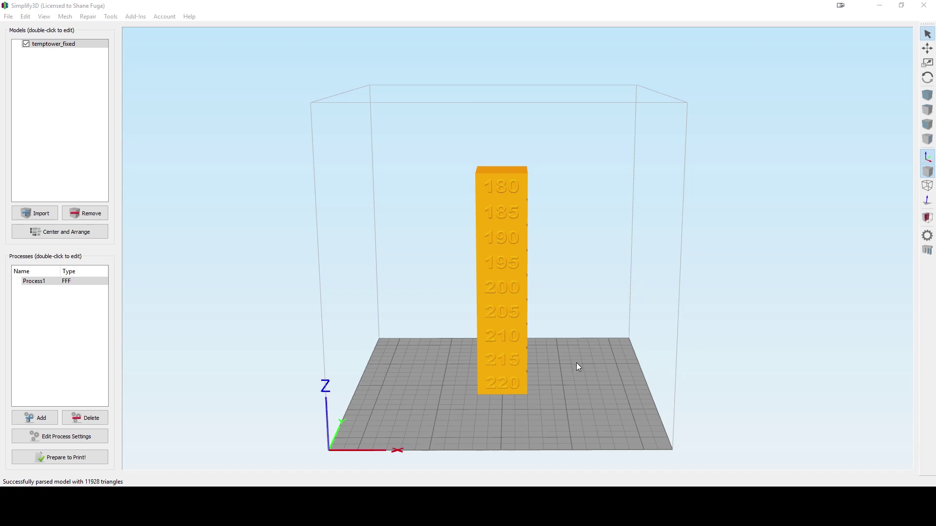
{"action": "left_click_drag", "start_coordinate": [576, 363], "coordinate": [578, 368]}
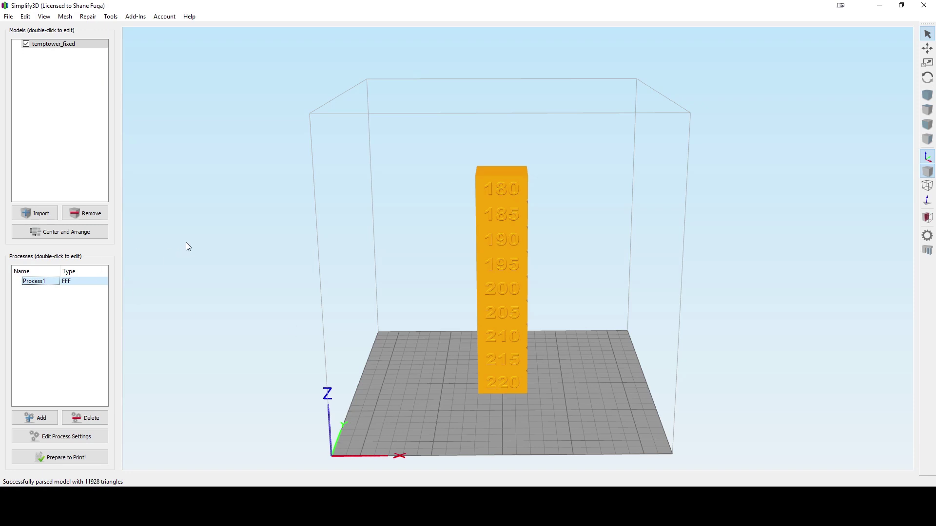
- Open Process1's settings and set infill percentage to 0%
{"action": "double_click", "coordinate": [42, 282]}
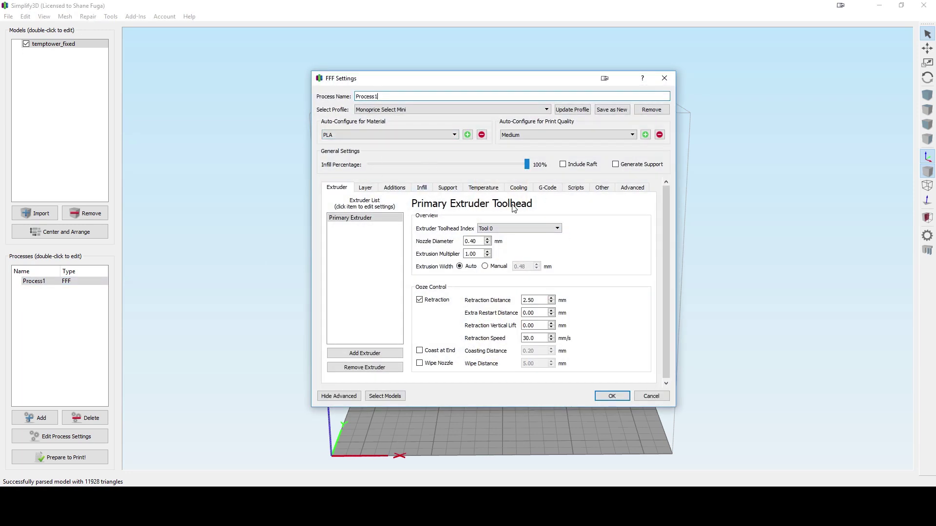
{"action": "left_click_drag", "start_coordinate": [526, 164], "coordinate": [353, 169]}
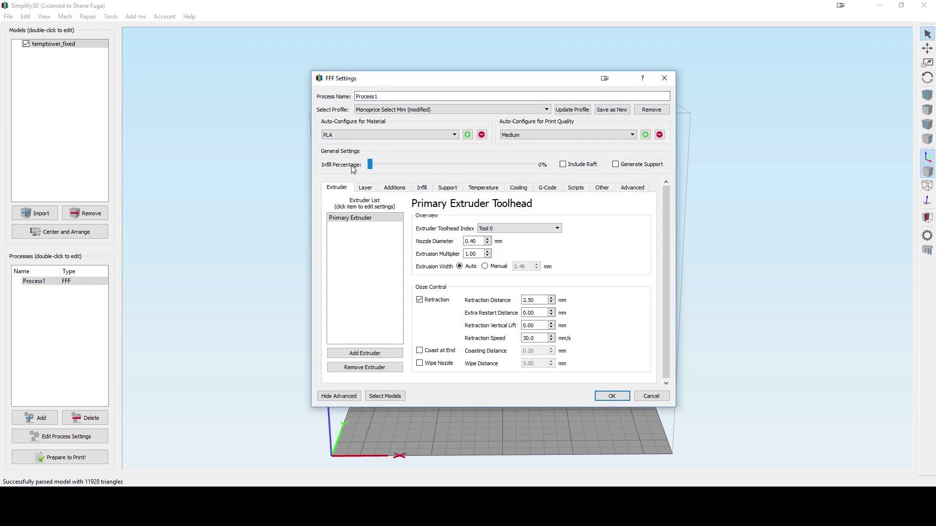
{"action": "left_click", "coordinate": [365, 187]}
- Set 0 top and 0 bottom solid layers and 1 perimeter shell, and enable vase mode
{"action": "type", "text": "0"}
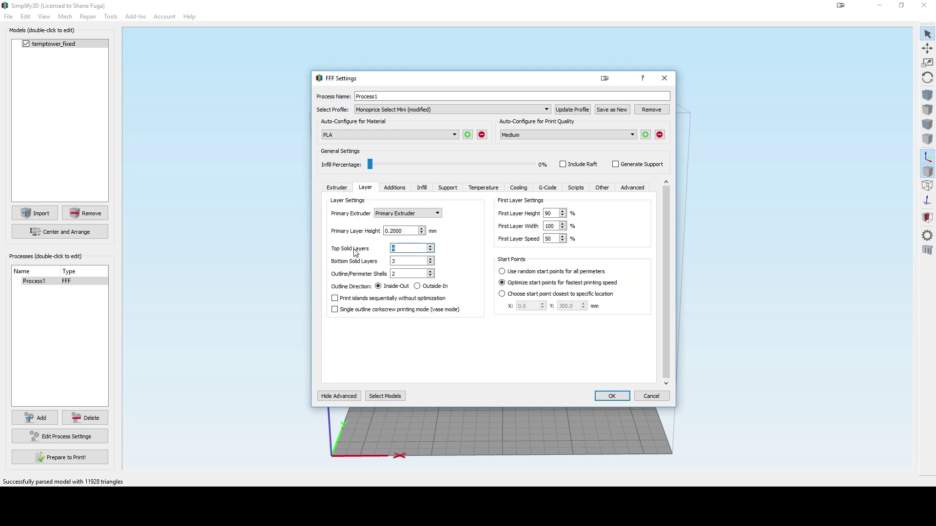
{"action": "key", "text": "Tab"}
{"action": "type", "text": "0"}
{"action": "key", "text": "Tab"}
{"action": "type", "text": "1"}
{"action": "key", "text": "Tab"}
{"action": "left_click", "coordinate": [335, 311]}
{"action": "left_click", "coordinate": [395, 188]}
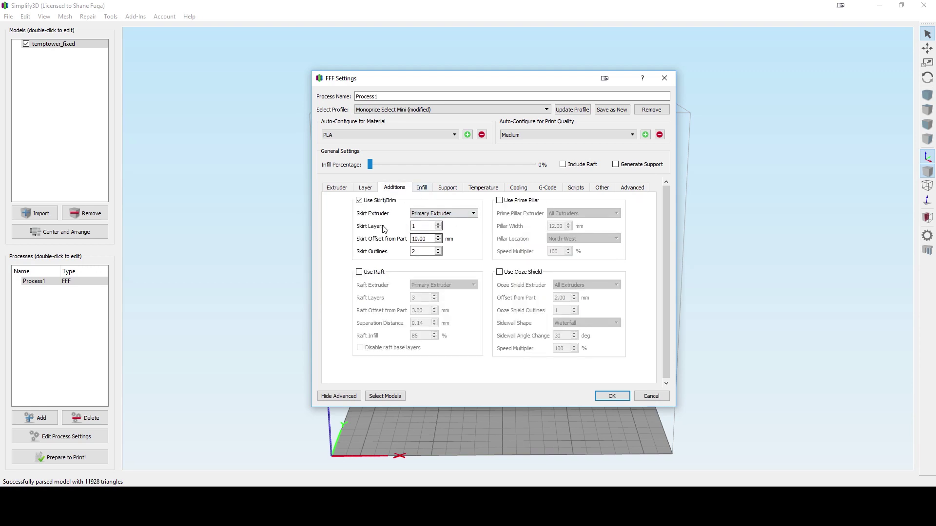
- Set the skirt offset from part to 0 mm and skirt outlines to 5
{"action": "left_click_drag", "start_coordinate": [430, 239], "coordinate": [368, 239]}
{"action": "type", "text": "0"}
{"action": "left_click_drag", "start_coordinate": [418, 251], "coordinate": [406, 252]}
{"action": "type", "text": "5"}
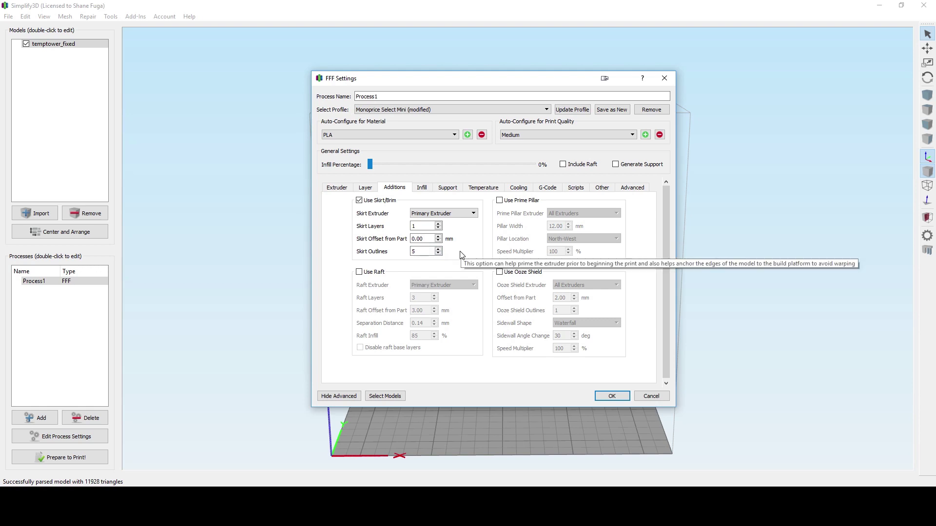
{"action": "left_click", "coordinate": [423, 224]}
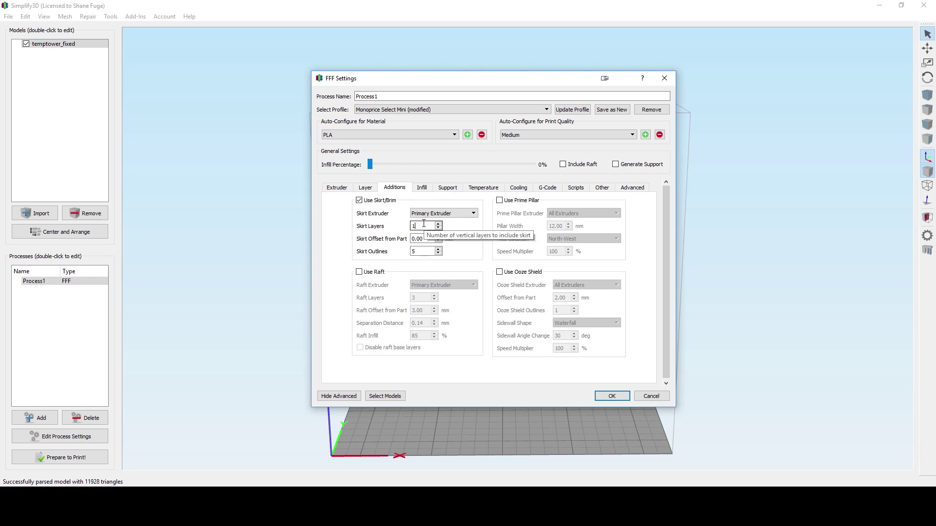
{"action": "left_click", "coordinate": [422, 189]}
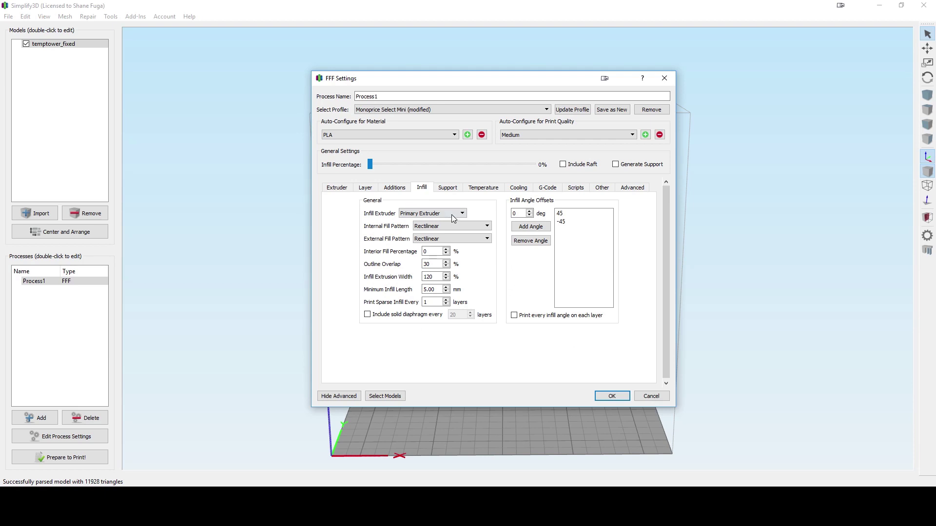
- Show the primary extruder's setpoints (215 °C at layer 1) with the tower visible beside the dialog
{"action": "left_click", "coordinate": [449, 190]}
{"action": "left_click", "coordinate": [474, 189]}
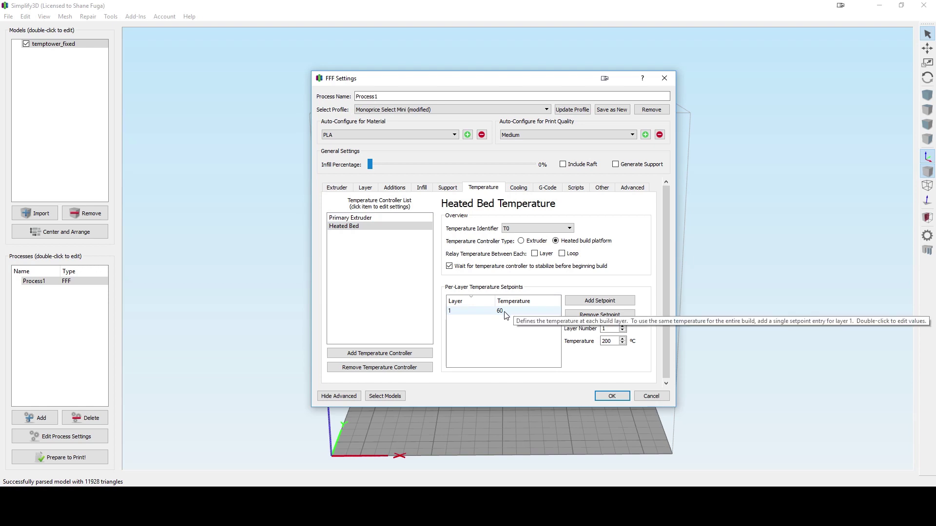
{"action": "left_click", "coordinate": [351, 218]}
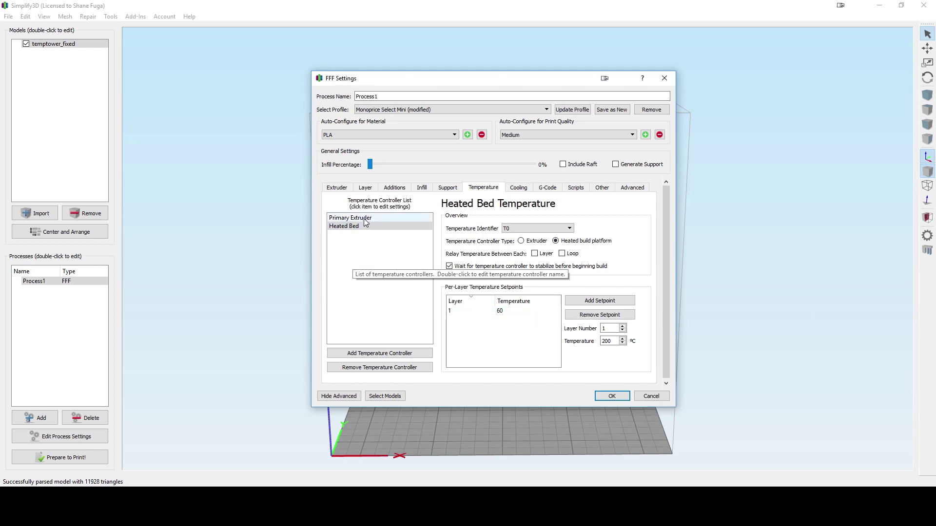
{"action": "left_click_drag", "start_coordinate": [499, 80], "coordinate": [742, 86]}
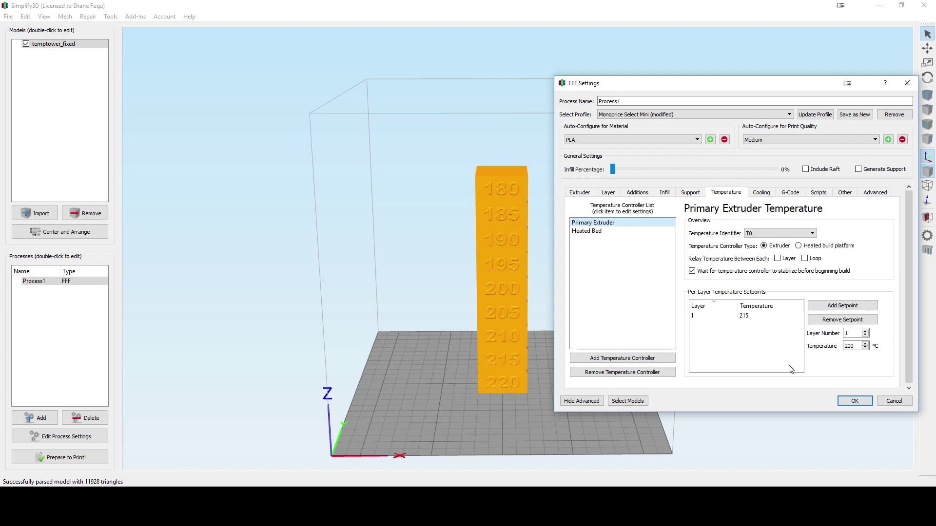
- Save the settings, slice the tower, preview all 451 layers, then exit preview
{"action": "left_click", "coordinate": [857, 401]}
{"action": "left_click", "coordinate": [101, 459]}
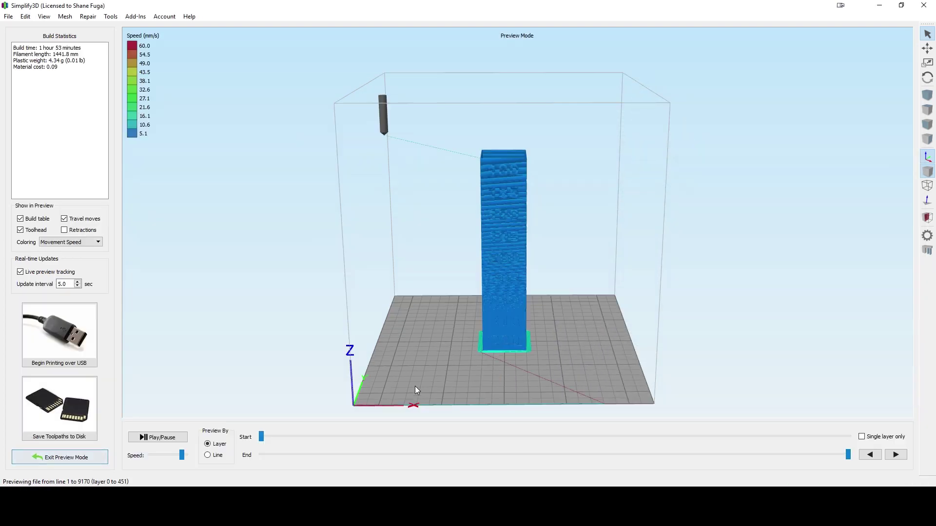
{"action": "scroll", "coordinate": [439, 365], "scroll_direction": "up", "scroll_amount": 3}
{"action": "left_click", "coordinate": [176, 437]}
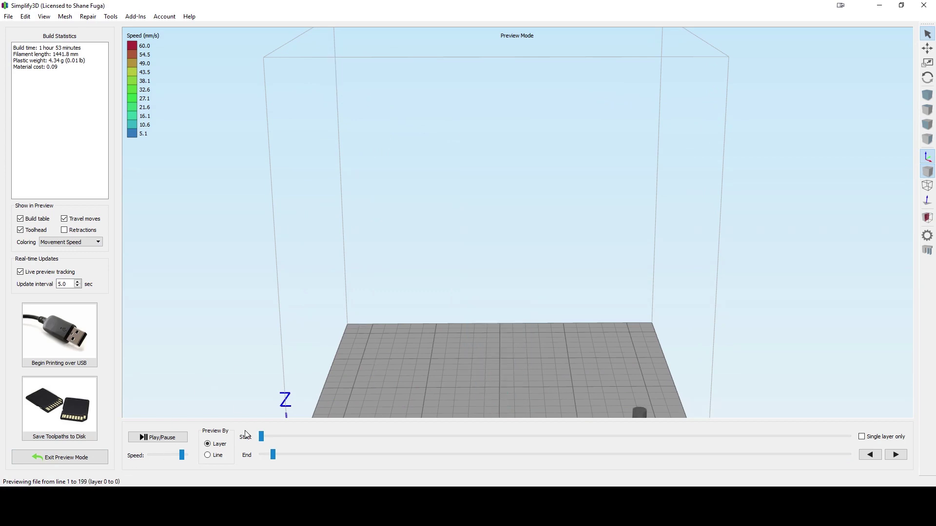
{"action": "left_click_drag", "start_coordinate": [273, 455], "coordinate": [850, 455]}
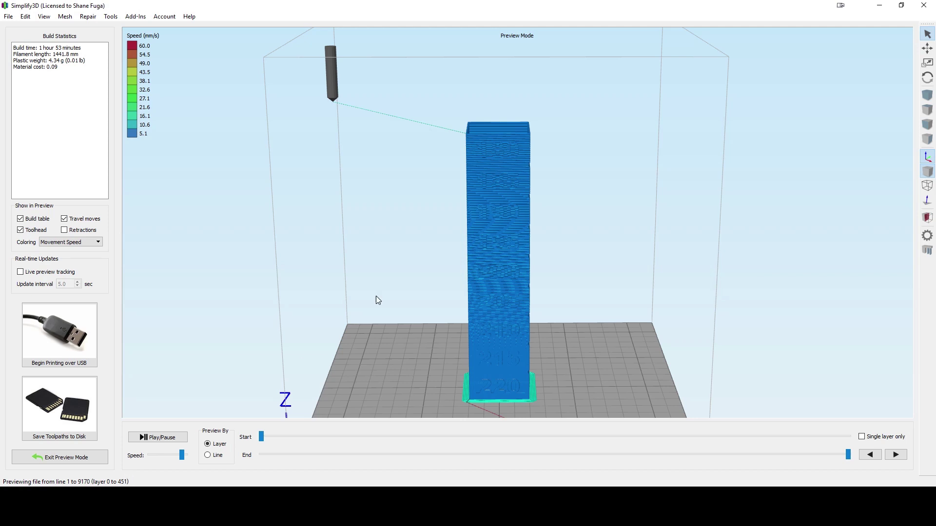
{"action": "left_click", "coordinate": [44, 459]}
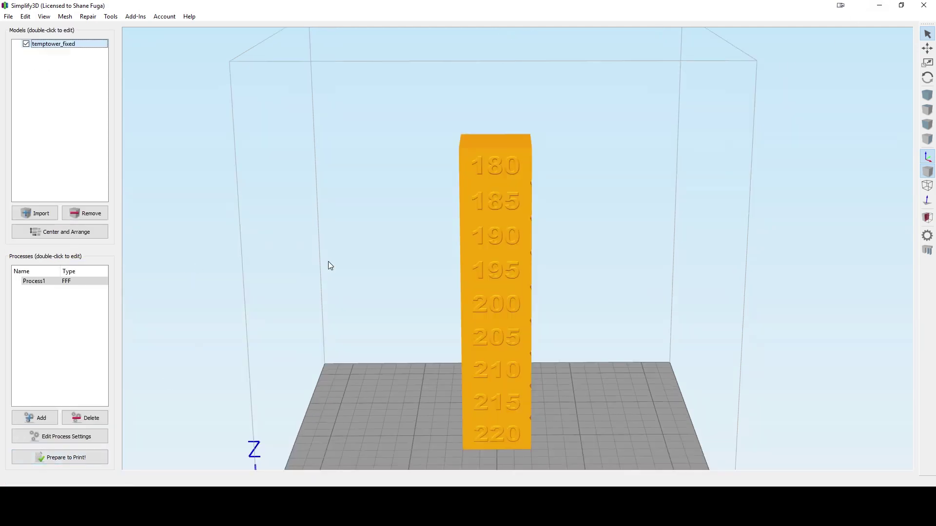
- Set layer 1 to 220 °C and add a layer 51 setpoint at 215 °C
{"action": "double_click", "coordinate": [34, 281]}
{"action": "left_click", "coordinate": [726, 192]}
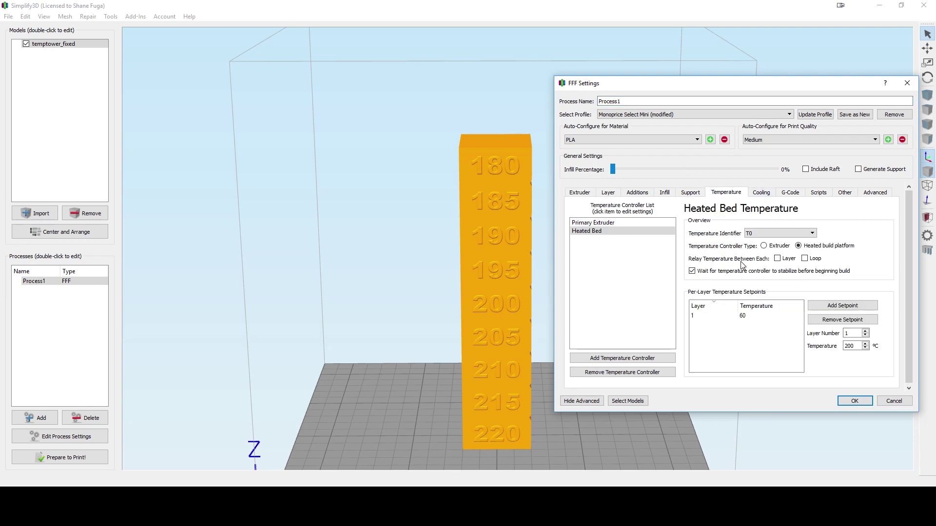
{"action": "left_click", "coordinate": [599, 223]}
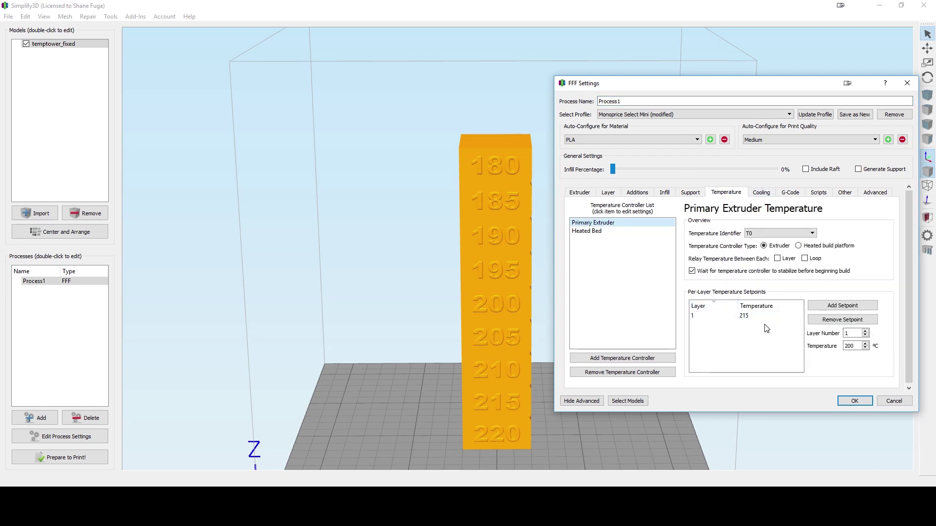
{"action": "double_click", "coordinate": [751, 315]}
{"action": "type", "text": "220"}
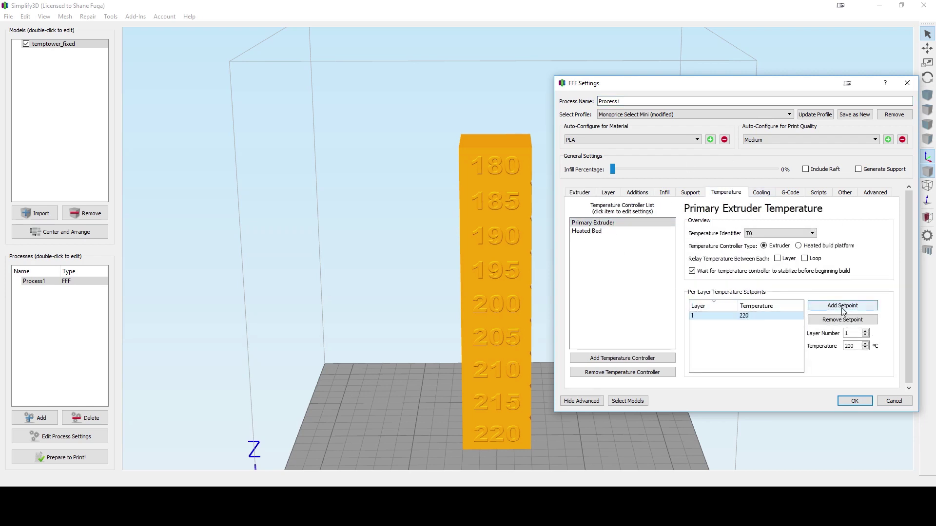
{"action": "left_click", "coordinate": [842, 305]}
{"action": "double_click", "coordinate": [720, 324]}
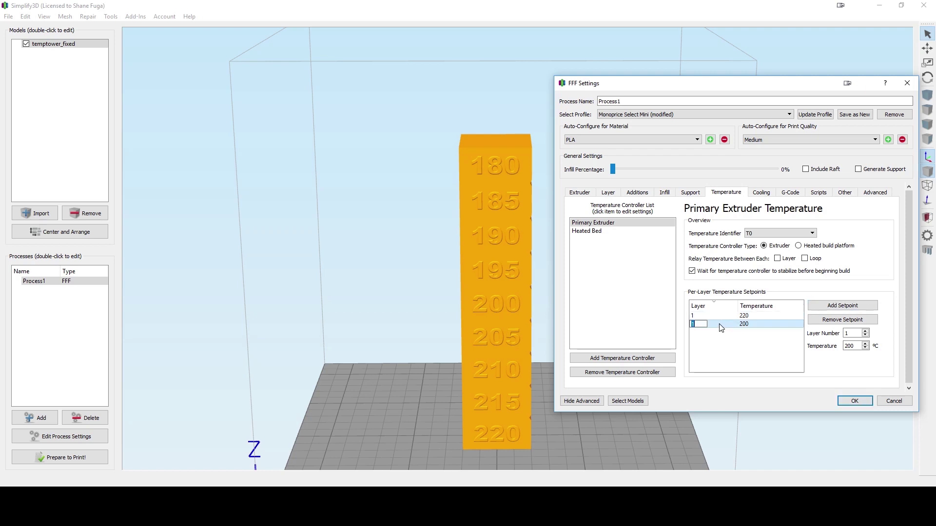
{"action": "type", "text": "51"}
{"action": "double_click", "coordinate": [750, 325]}
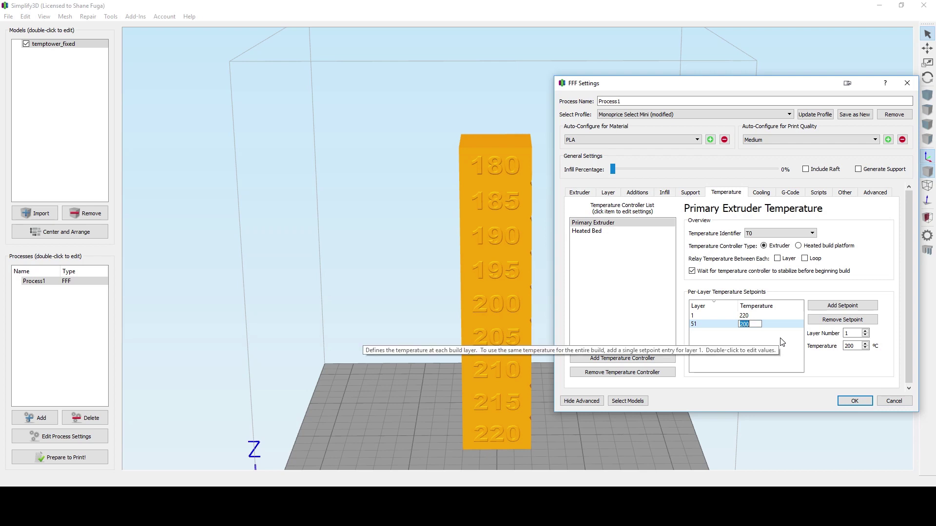
{"action": "type", "text": "215"}
- Add setpoints at layer 101 (210 °C) and layer 151 (205 °C)
{"action": "left_click", "coordinate": [842, 306]}
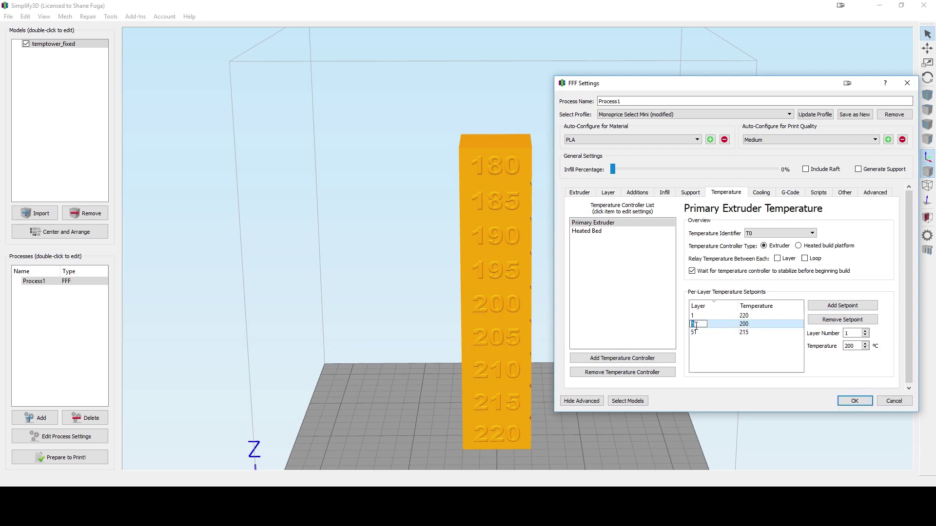
{"action": "type", "text": "101"}
{"action": "key", "text": "Return"}
{"action": "double_click", "coordinate": [746, 332]}
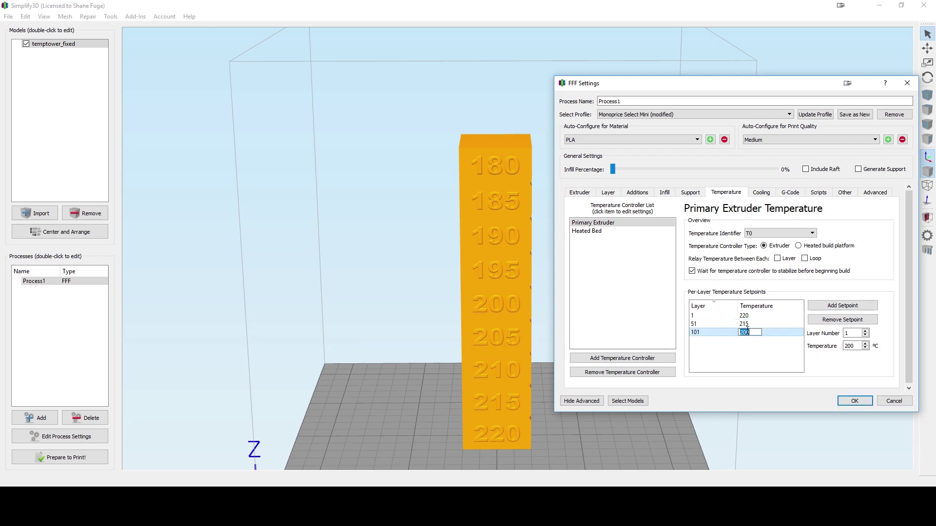
{"action": "type", "text": "210"}
{"action": "key", "text": "Return"}
{"action": "left_click", "coordinate": [842, 305]}
{"action": "double_click", "coordinate": [701, 324]}
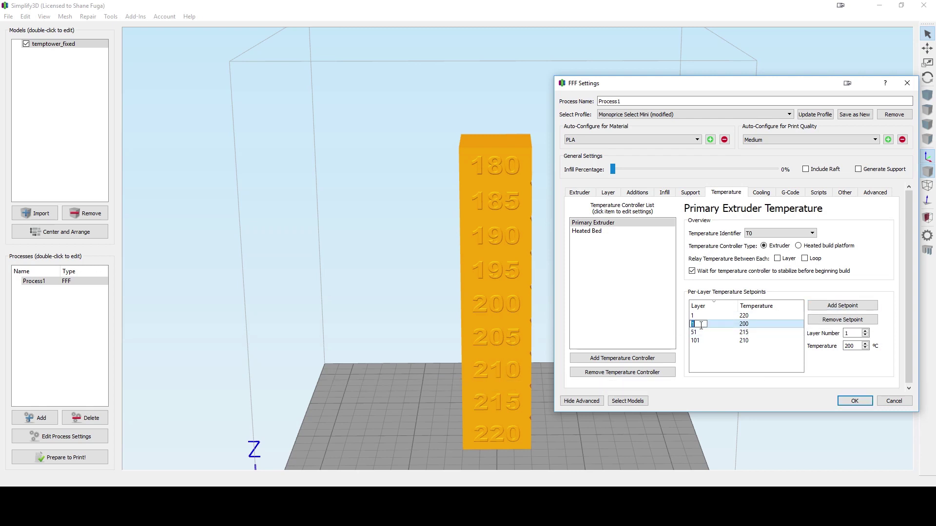
{"action": "type", "text": "151"}
{"action": "key", "text": "Return"}
{"action": "double_click", "coordinate": [750, 340]}
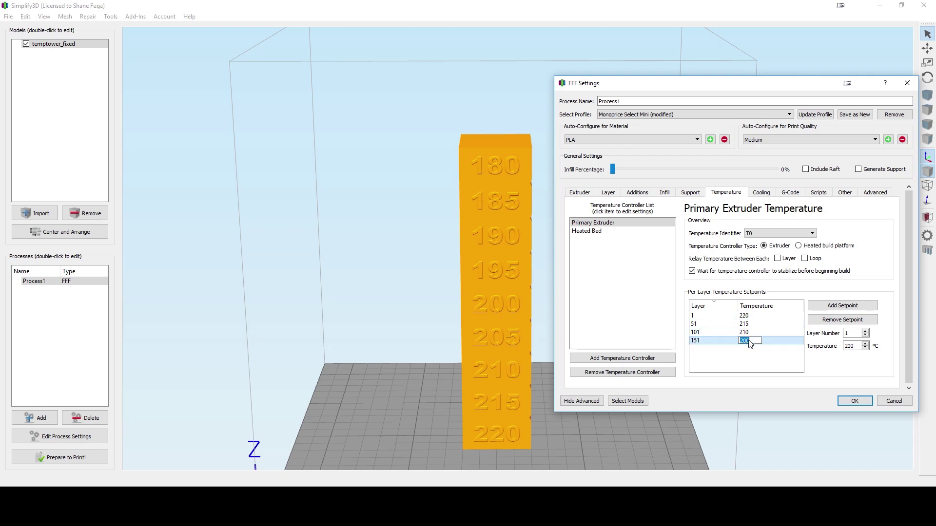
{"action": "type", "text": "205"}
{"action": "key", "text": "Return"}
- Add further setpoints at layers 201, 251 and 301
{"action": "left_click", "coordinate": [824, 305]}
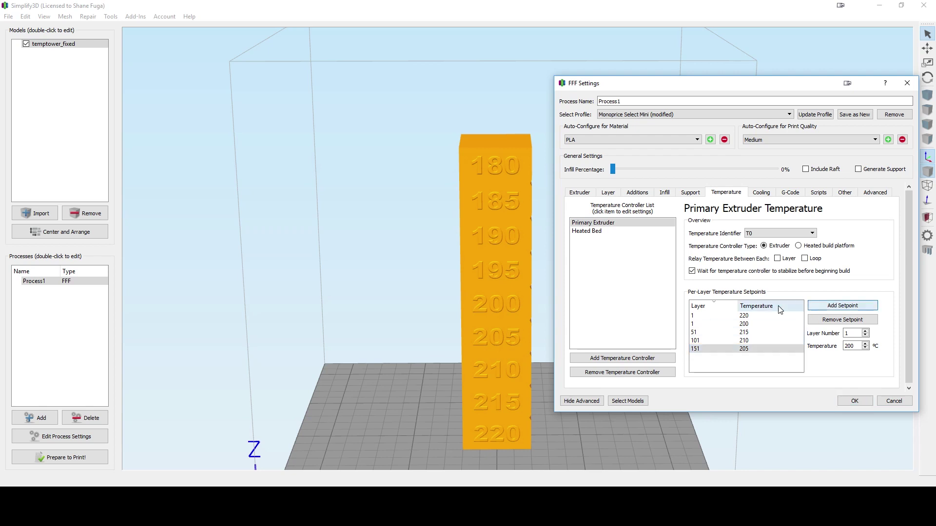
{"action": "type", "text": "201"}
{"action": "key", "text": "Return"}
{"action": "left_click", "coordinate": [839, 306]}
{"action": "type", "text": "251"}
{"action": "key", "text": "Return"}
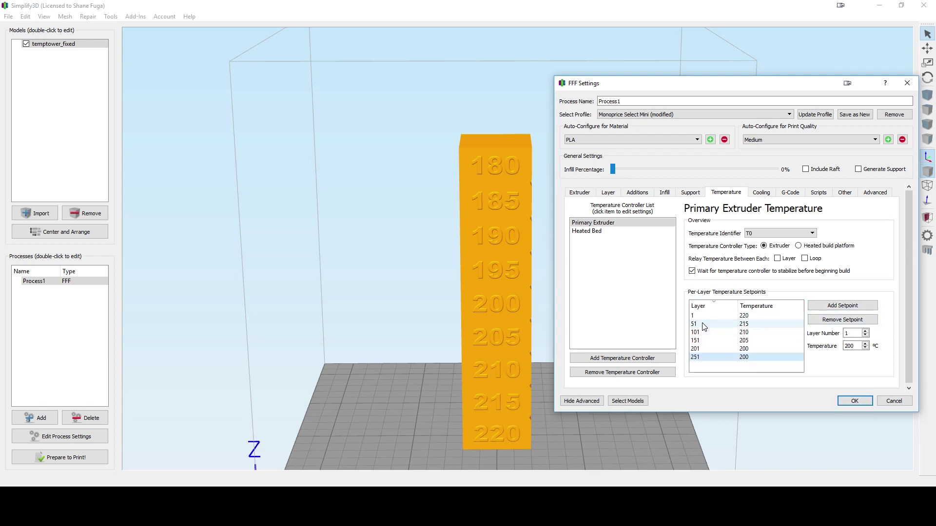
{"action": "left_click", "coordinate": [839, 306]}
{"action": "type", "text": "301"}
{"action": "key", "text": "Return"}
{"action": "left_click", "coordinate": [843, 305]}
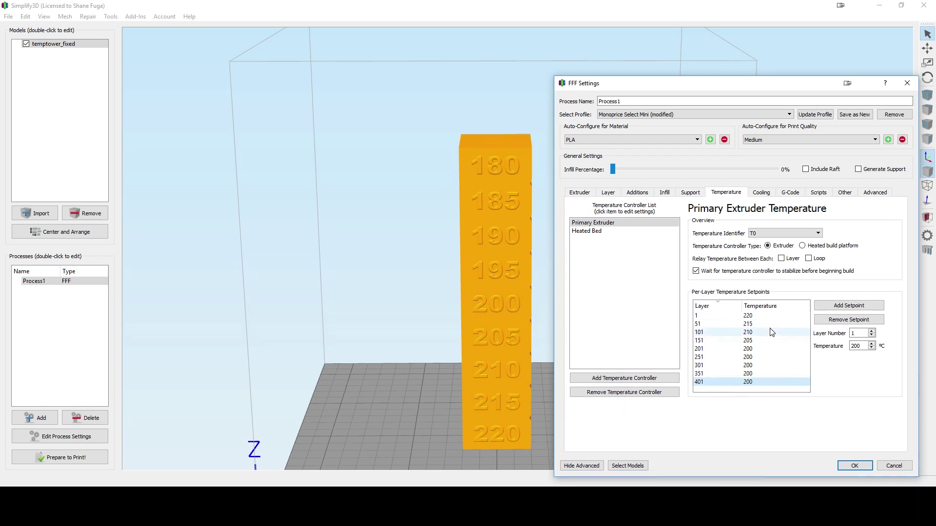
- Set temperatures 195, 190, 185 and 180 °C for layers 251, 301, 351 and 401
{"action": "double_click", "coordinate": [756, 348]}
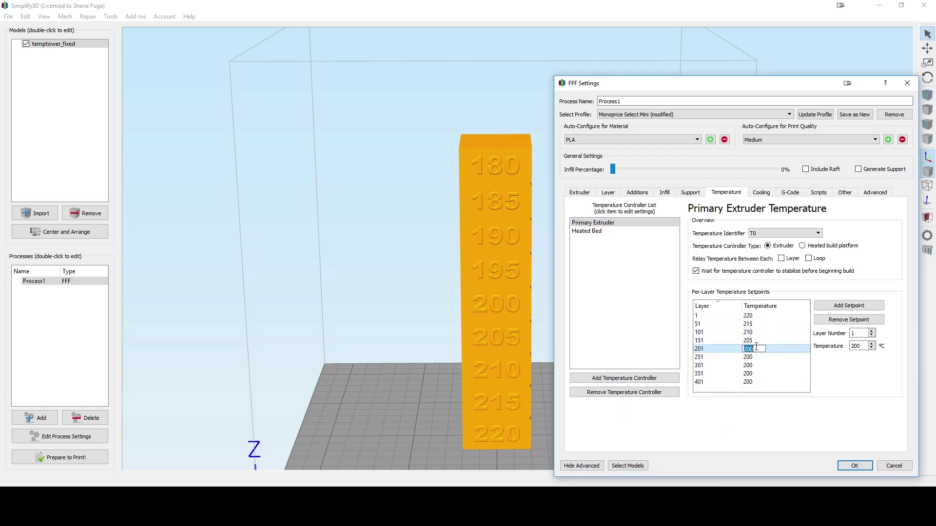
{"action": "double_click", "coordinate": [762, 357]}
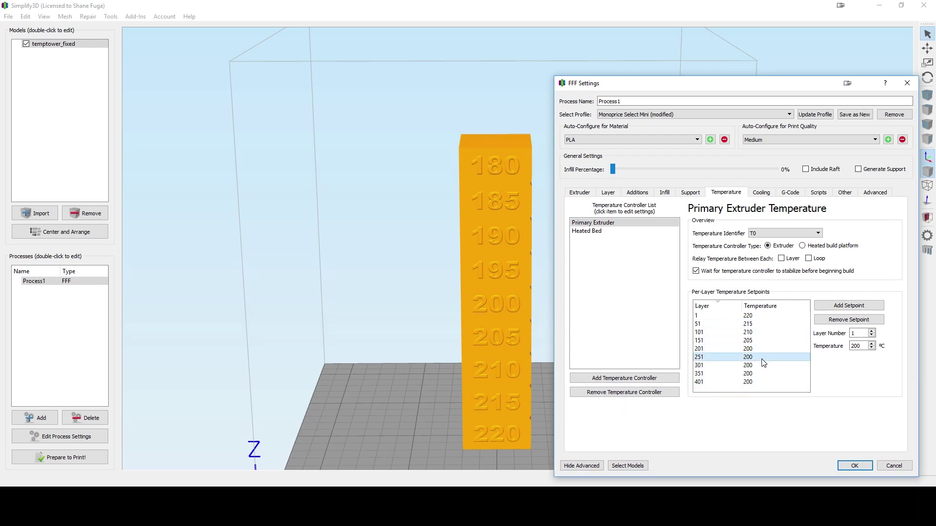
{"action": "type", "text": "195"}
{"action": "double_click", "coordinate": [761, 365]}
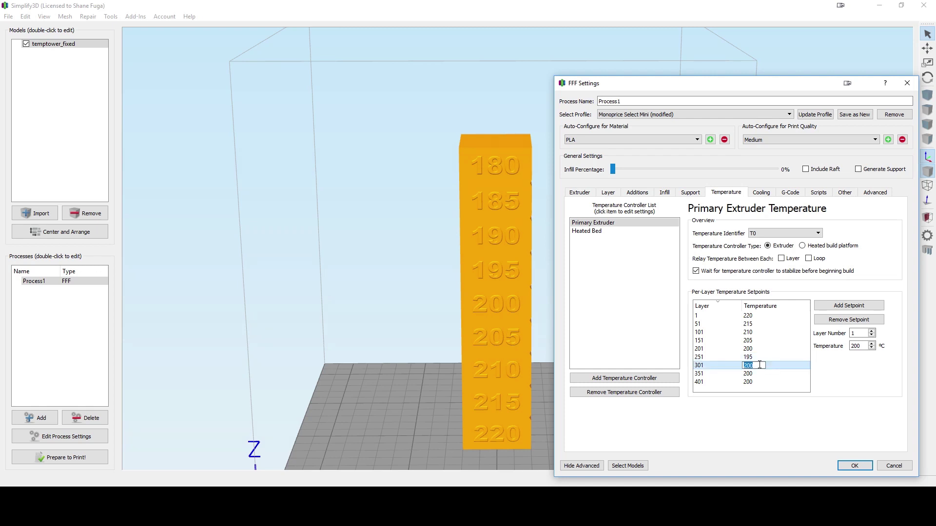
{"action": "type", "text": "190"}
{"action": "key", "text": "Return"}
{"action": "double_click", "coordinate": [759, 373]}
{"action": "type", "text": "185"}
{"action": "double_click", "coordinate": [758, 382]}
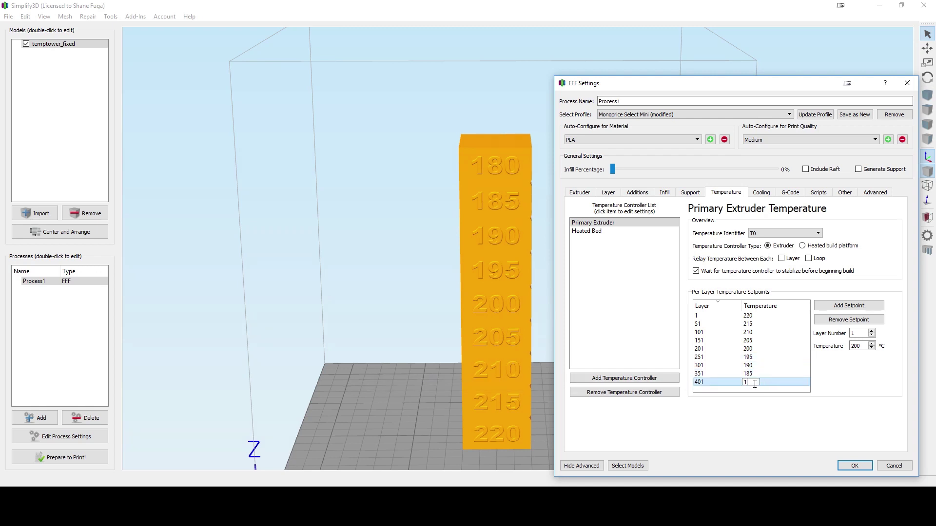
{"action": "type", "text": "180"}
{"action": "key", "text": "Return"}
{"action": "left_click_drag", "start_coordinate": [688, 89], "coordinate": [671, 67]}
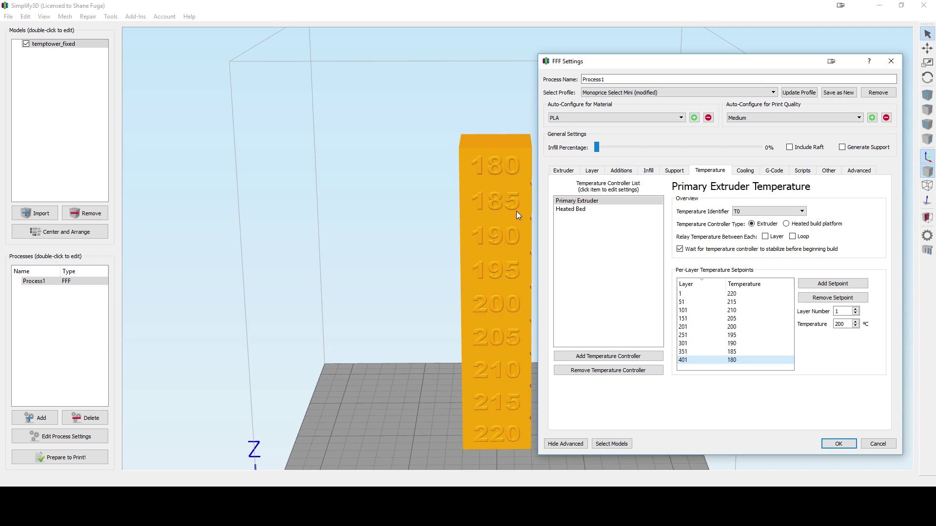
{"action": "left_click", "coordinate": [745, 171]}
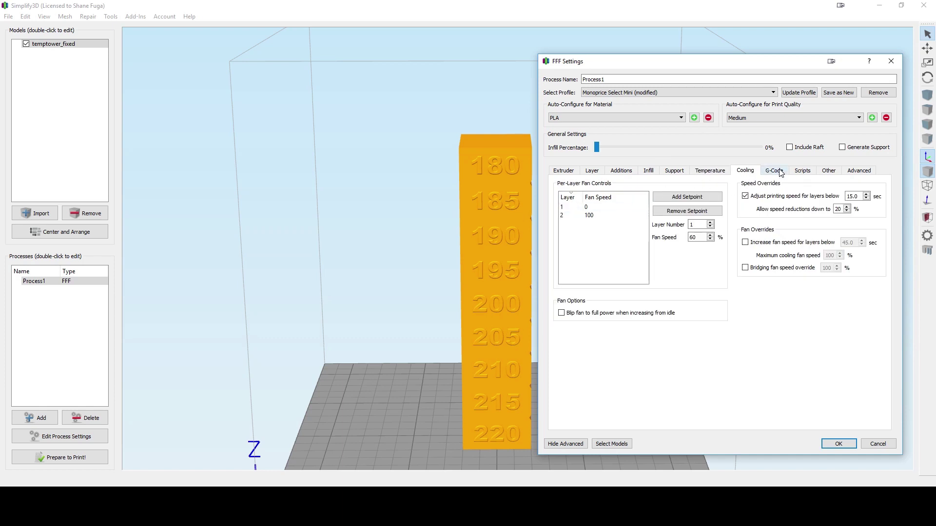
- Set 'Allow speed reductions down to' to 60% and apply the FFF settings
{"action": "left_click", "coordinate": [778, 172]}
{"action": "left_click", "coordinate": [805, 173]}
{"action": "left_click", "coordinate": [828, 173]}
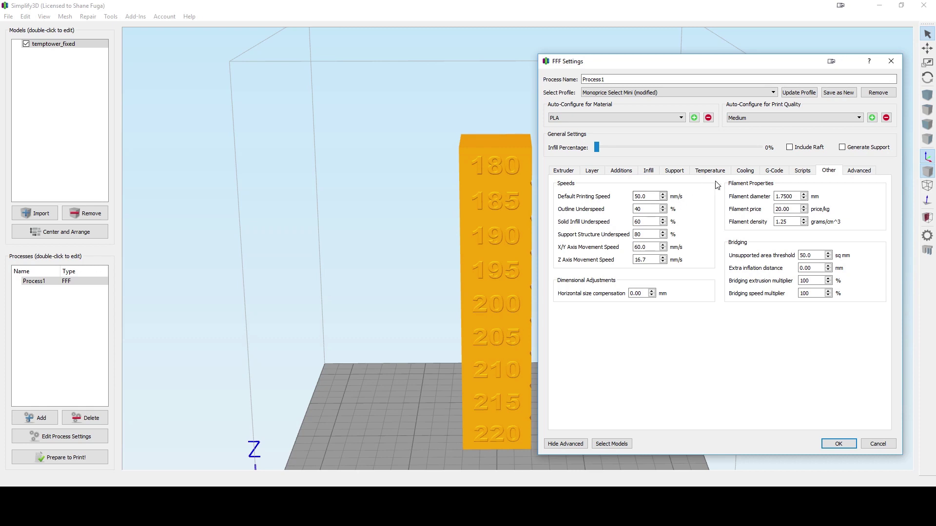
{"action": "left_click", "coordinate": [745, 170]}
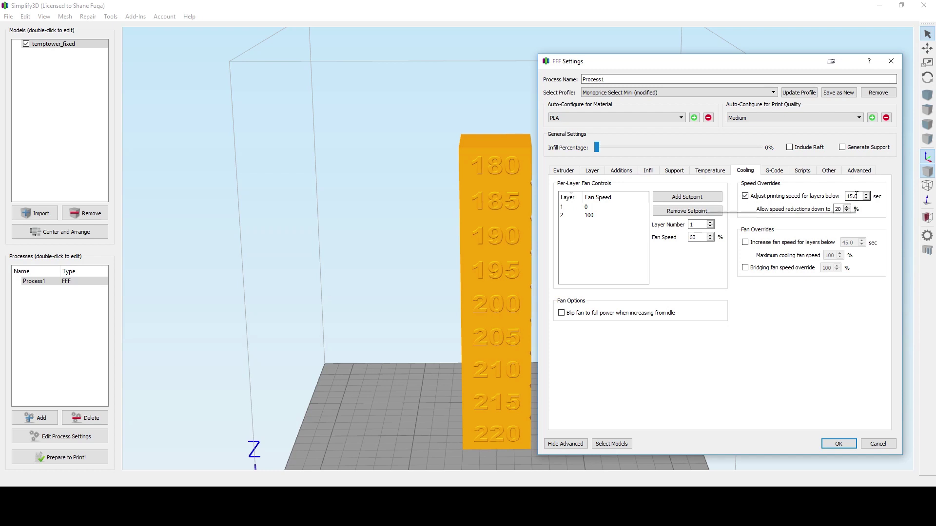
{"action": "double_click", "coordinate": [837, 209]}
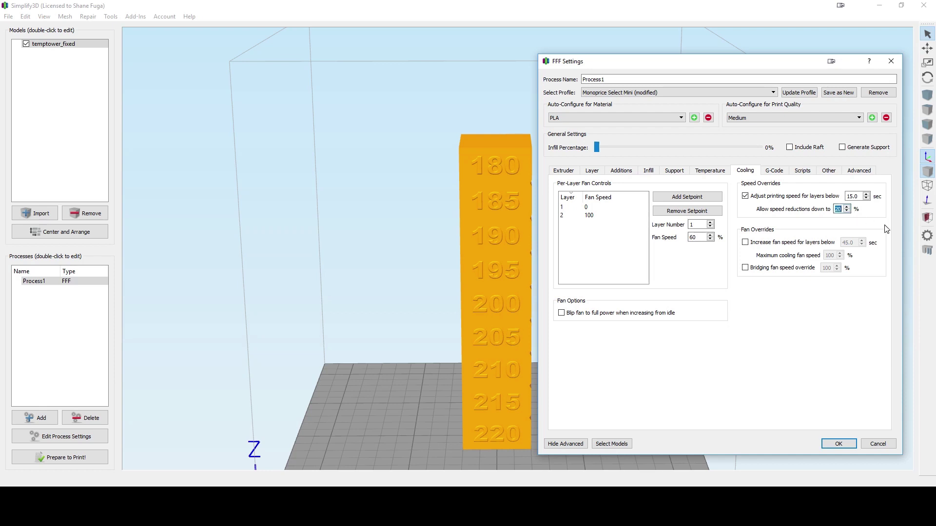
{"action": "type", "text": "50"}
{"action": "double_click", "coordinate": [838, 208]}
{"action": "type", "text": "60"}
{"action": "key", "text": "Return"}
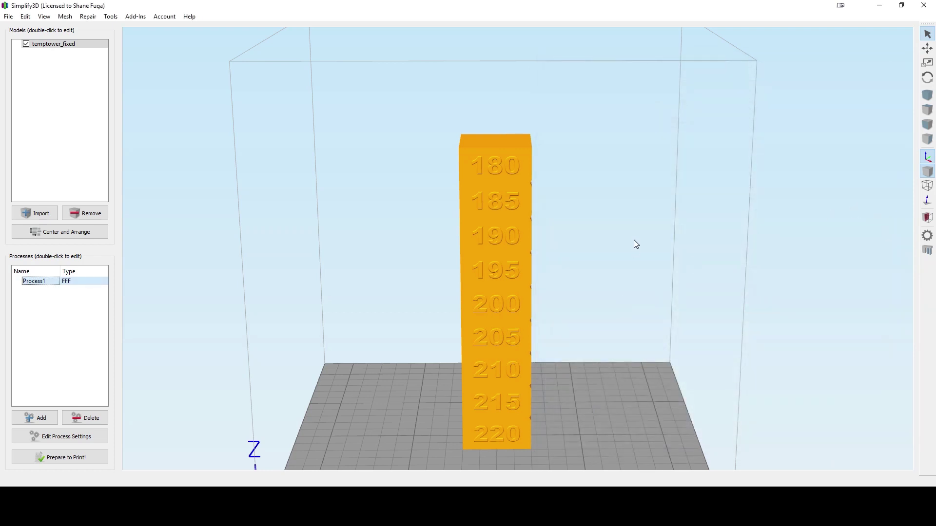
- Re-slice the tower, hide travel moves, and limit the preview to layers 0–50
{"action": "scroll", "coordinate": [546, 361], "scroll_direction": "down", "scroll_amount": 5}
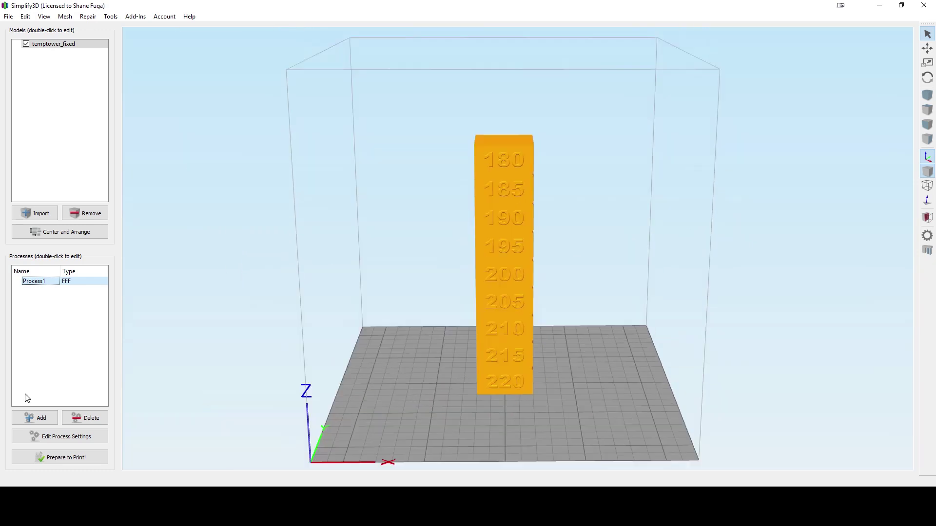
{"action": "left_click", "coordinate": [29, 457]}
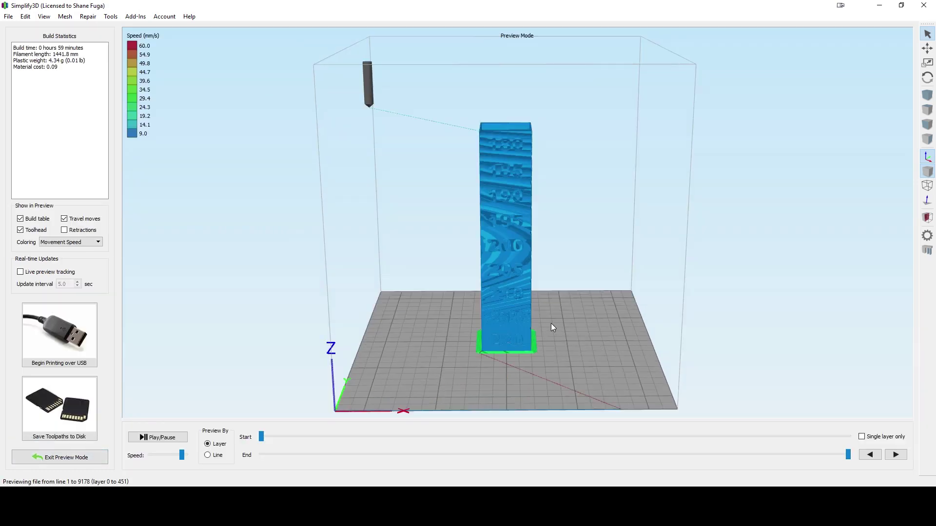
{"action": "scroll", "coordinate": [553, 327], "scroll_direction": "up", "scroll_amount": 4}
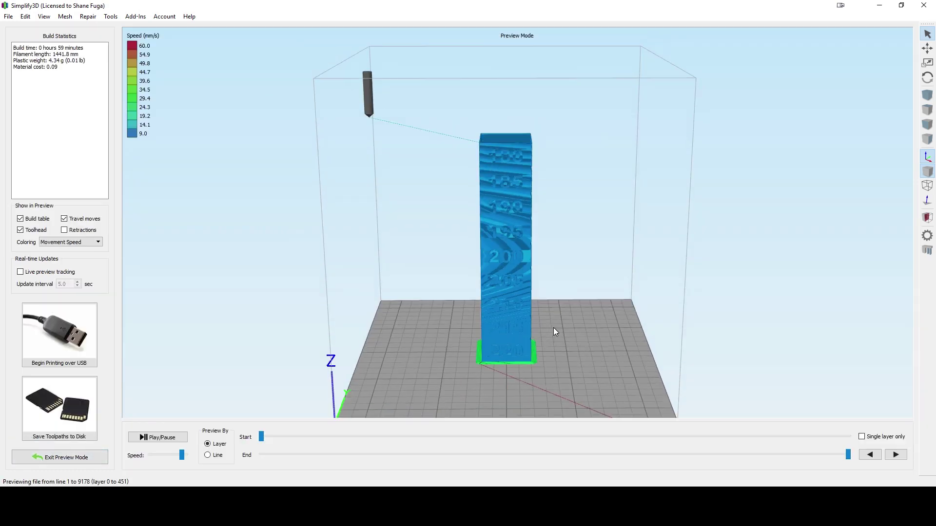
{"action": "left_click", "coordinate": [64, 218]}
{"action": "left_click_drag", "start_coordinate": [848, 455], "coordinate": [341, 471]}
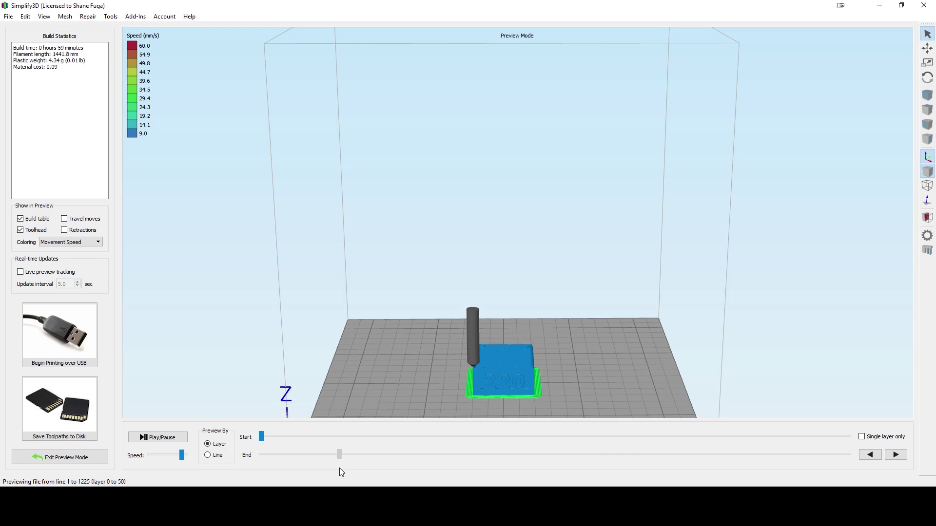
{"action": "left_click_drag", "start_coordinate": [587, 276], "coordinate": [589, 203]}
- Turn the view to face the 220 label and step the preview up layer by layer
{"action": "scroll", "coordinate": [576, 223], "scroll_direction": "up", "scroll_amount": 5}
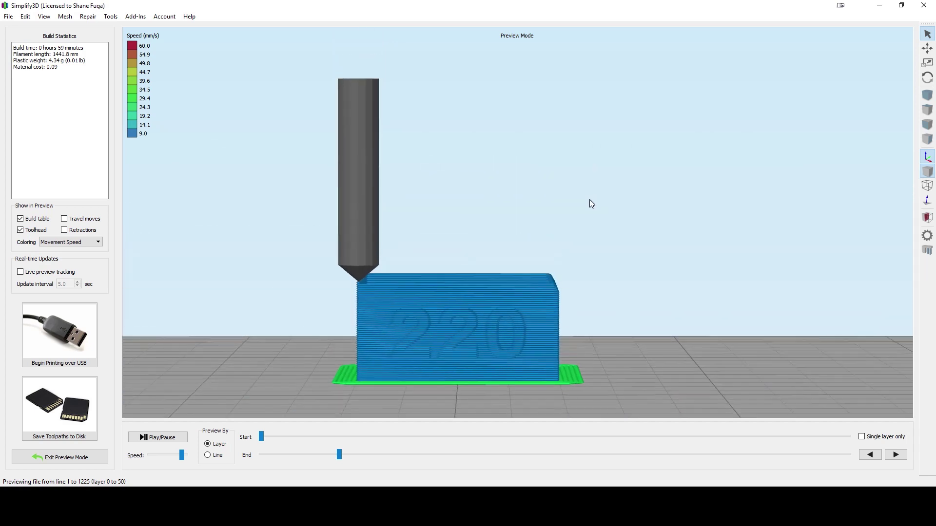
{"action": "scroll", "coordinate": [592, 224], "scroll_direction": "up", "scroll_amount": 5}
{"action": "left_click_drag", "start_coordinate": [593, 244], "coordinate": [647, 263]}
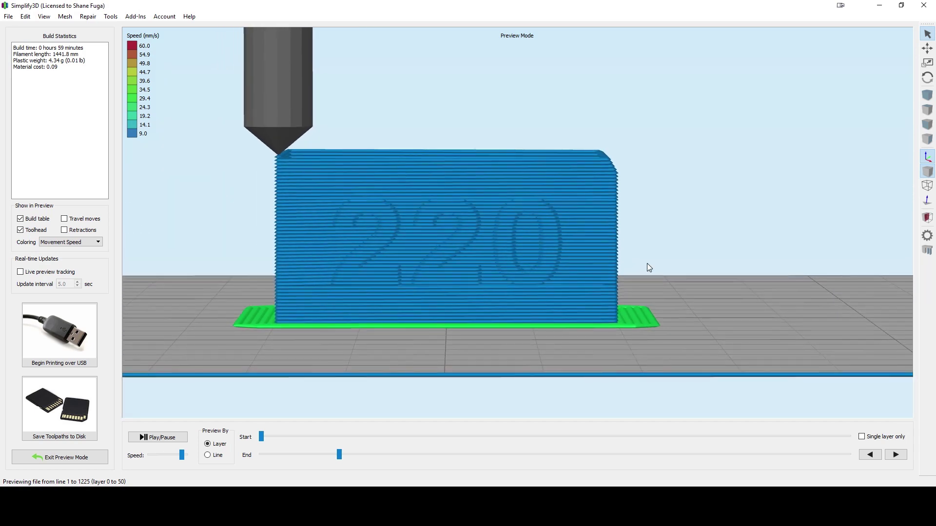
{"action": "left_click", "coordinate": [896, 455]}
{"action": "left_click_drag", "start_coordinate": [800, 370], "coordinate": [699, 283]}
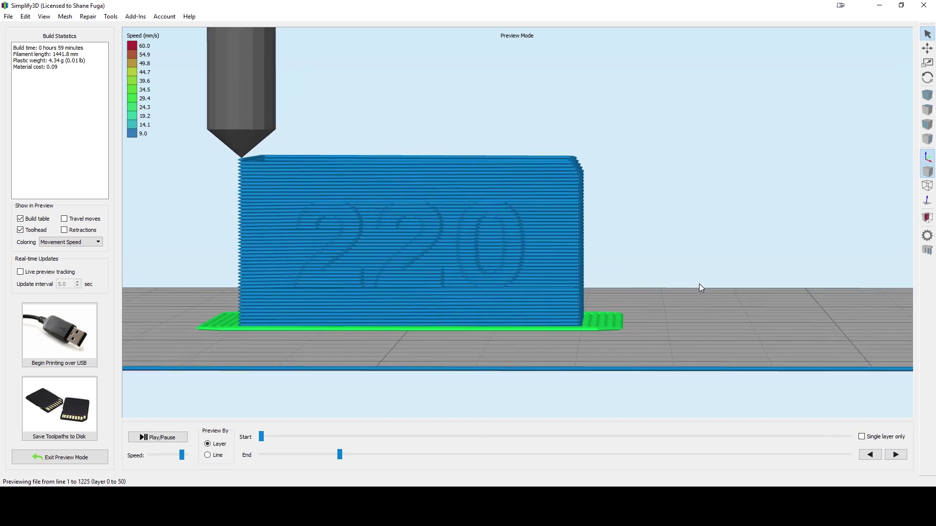
{"action": "left_click", "coordinate": [899, 455]}
{"action": "left_click", "coordinate": [899, 455]}
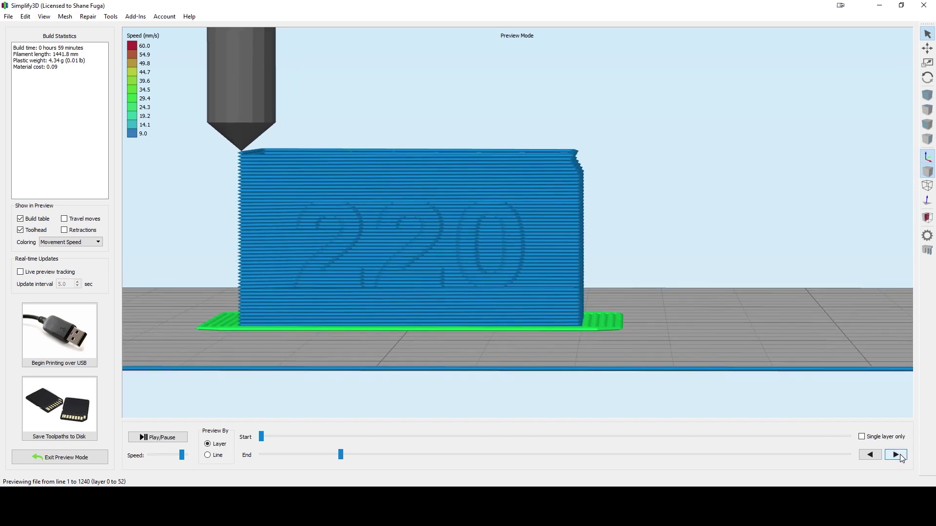
{"action": "left_click", "coordinate": [897, 455]}
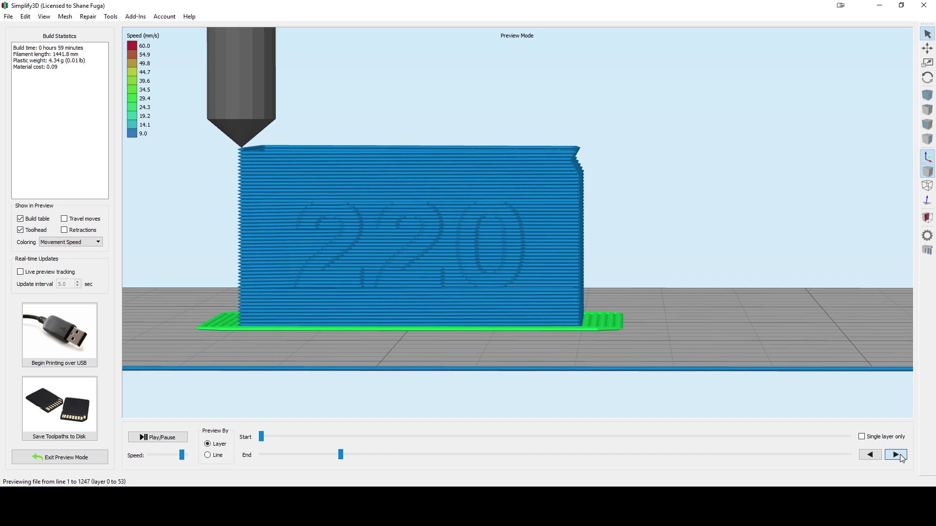
{"action": "left_click", "coordinate": [897, 454]}
{"action": "left_click", "coordinate": [897, 455]}
{"action": "left_click", "coordinate": [897, 455]}
{"action": "left_click", "coordinate": [897, 455]}
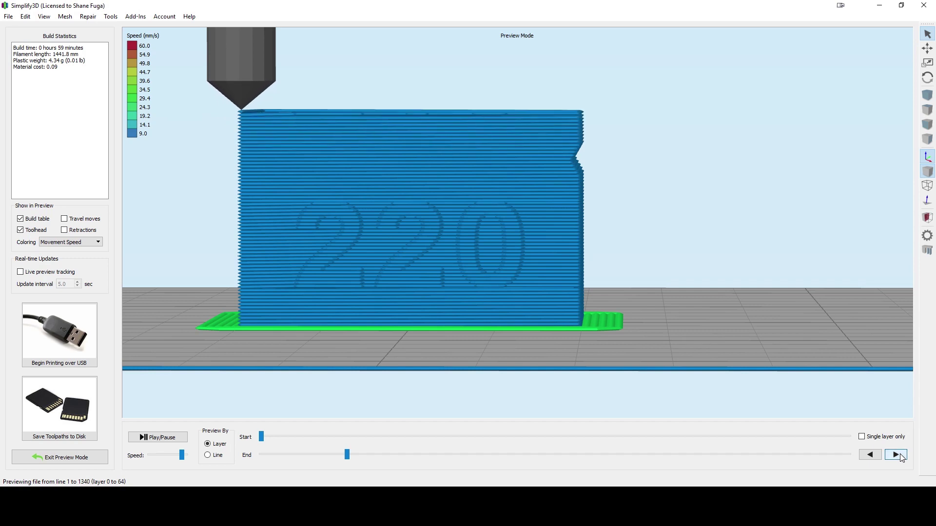
{"action": "left_click", "coordinate": [897, 455]}
{"action": "left_click", "coordinate": [897, 455]}
- Keep stepping the preview up through the 215 section to layer 110
{"action": "scroll", "coordinate": [615, 220], "scroll_direction": "up", "scroll_amount": 5}
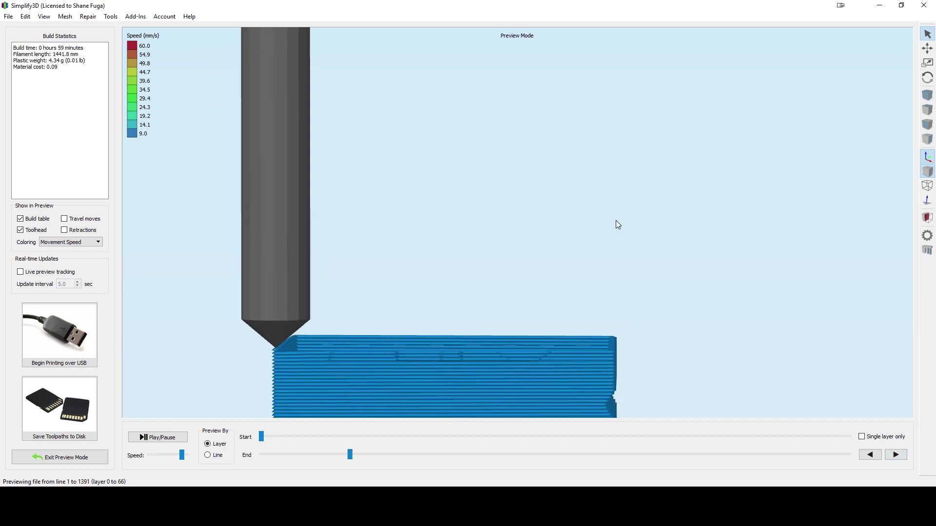
{"action": "left_click", "coordinate": [897, 455]}
{"action": "left_click", "coordinate": [897, 455]}
{"action": "left_click", "coordinate": [896, 455]}
{"action": "left_click", "coordinate": [896, 455]}
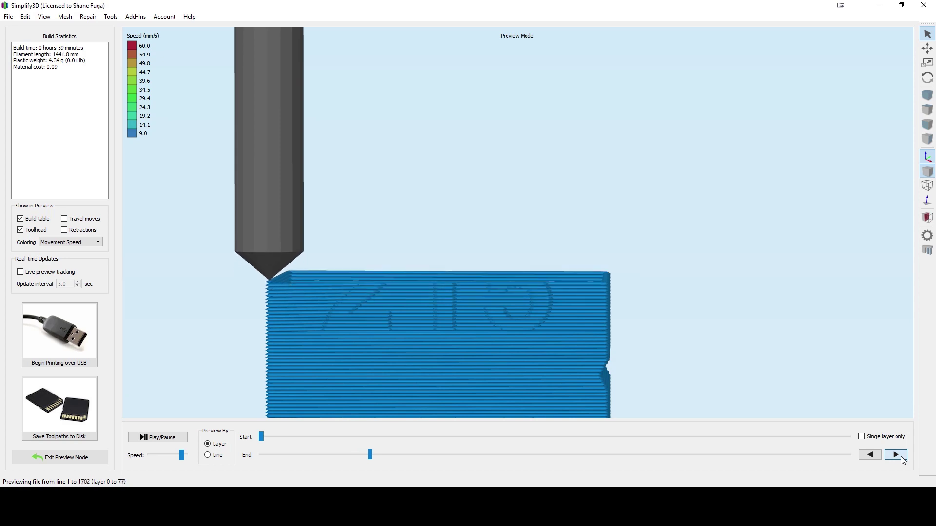
{"action": "left_click", "coordinate": [900, 456]}
{"action": "left_click", "coordinate": [901, 456]}
{"action": "left_click", "coordinate": [900, 456]}
{"action": "left_click", "coordinate": [900, 456]}
{"action": "left_click", "coordinate": [900, 456]}
{"action": "left_click", "coordinate": [901, 456]}
{"action": "left_click", "coordinate": [901, 456]}
{"action": "left_click", "coordinate": [900, 455]}
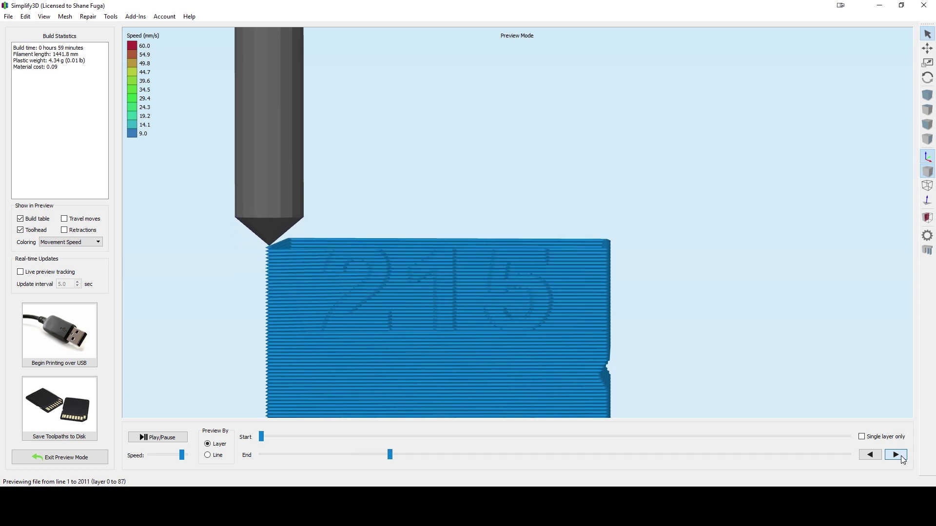
{"action": "left_click", "coordinate": [901, 455]}
{"action": "left_click", "coordinate": [901, 455]}
{"action": "left_click", "coordinate": [901, 455]}
{"action": "left_click", "coordinate": [901, 455]}
{"action": "left_click", "coordinate": [901, 455]}
{"action": "left_click", "coordinate": [901, 455]}
{"action": "left_click", "coordinate": [901, 456]}
{"action": "left_click", "coordinate": [901, 455]}
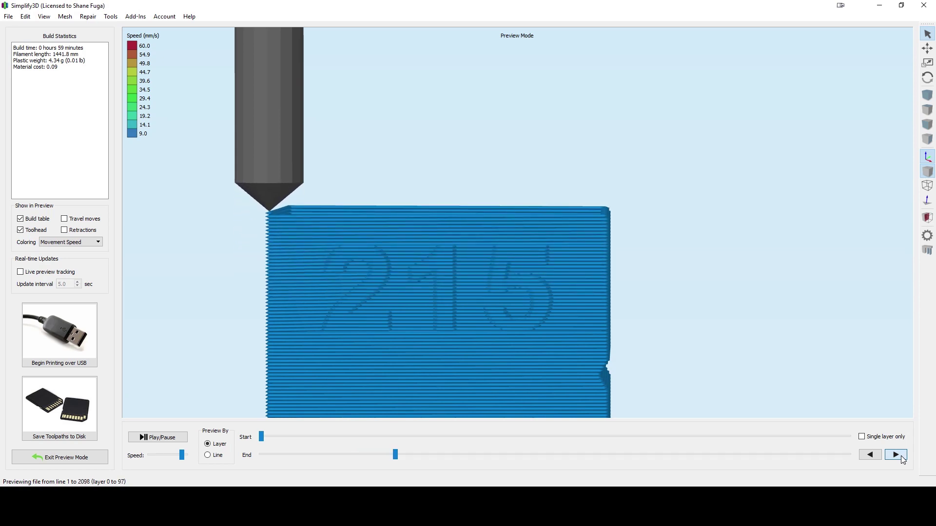
{"action": "left_click", "coordinate": [901, 455]}
{"action": "left_click", "coordinate": [901, 456]}
{"action": "left_click", "coordinate": [901, 455]}
{"action": "left_click", "coordinate": [901, 455]}
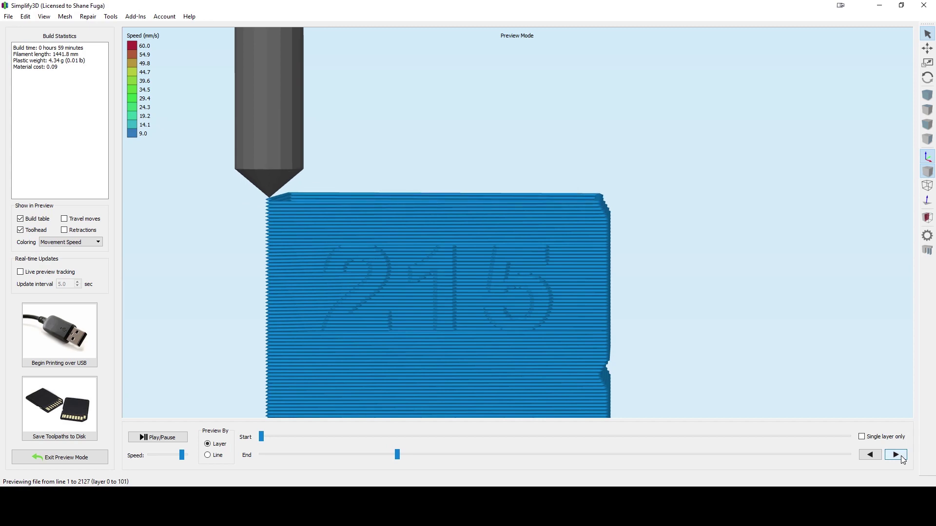
{"action": "left_click", "coordinate": [901, 455]}
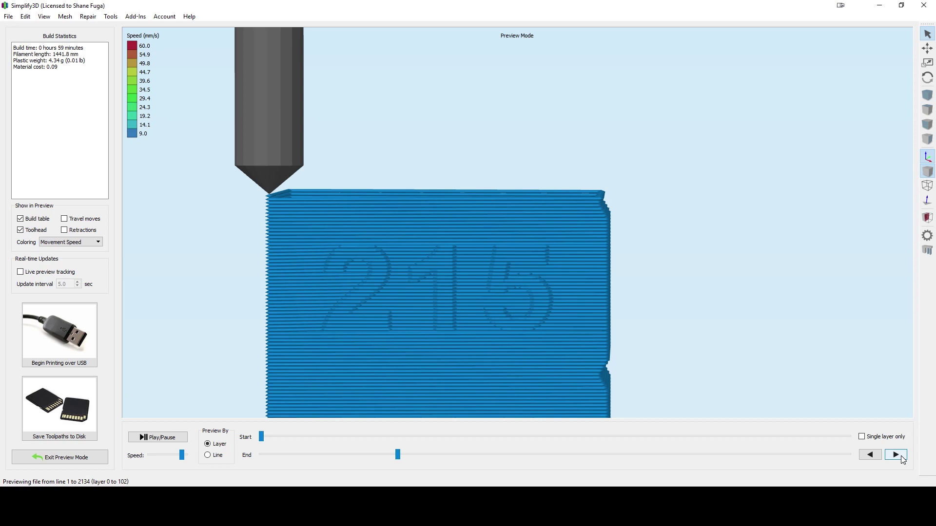
{"action": "left_click", "coordinate": [896, 455]}
{"action": "left_click", "coordinate": [896, 455]}
{"action": "left_click", "coordinate": [895, 454]}
{"action": "left_click", "coordinate": [896, 455]}
{"action": "left_click", "coordinate": [896, 455]}
{"action": "left_click", "coordinate": [896, 455]}
{"action": "left_click", "coordinate": [896, 455]}
- Start the animated layer-by-layer preview while orbiting around the tower
{"action": "scroll", "coordinate": [761, 374], "scroll_direction": "down", "scroll_amount": 3}
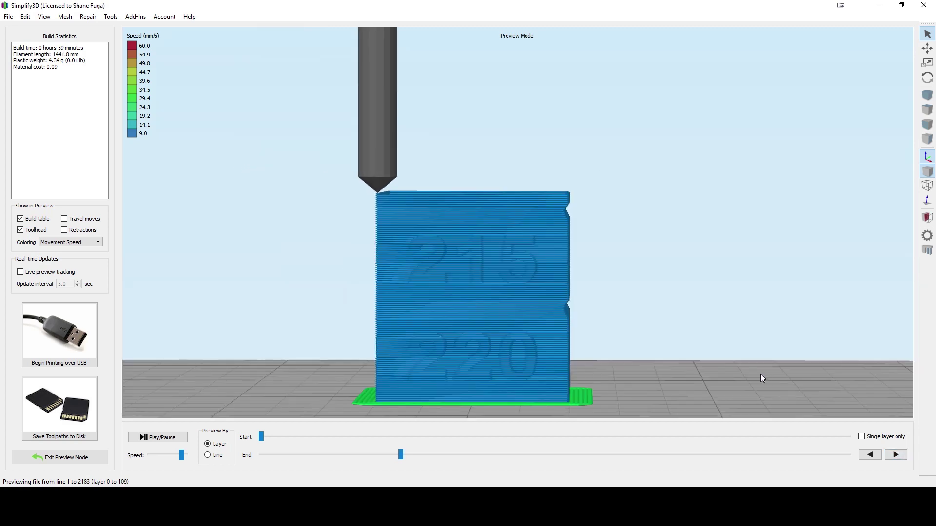
{"action": "scroll", "coordinate": [763, 379], "scroll_direction": "down", "scroll_amount": 3}
{"action": "left_click", "coordinate": [157, 438]}
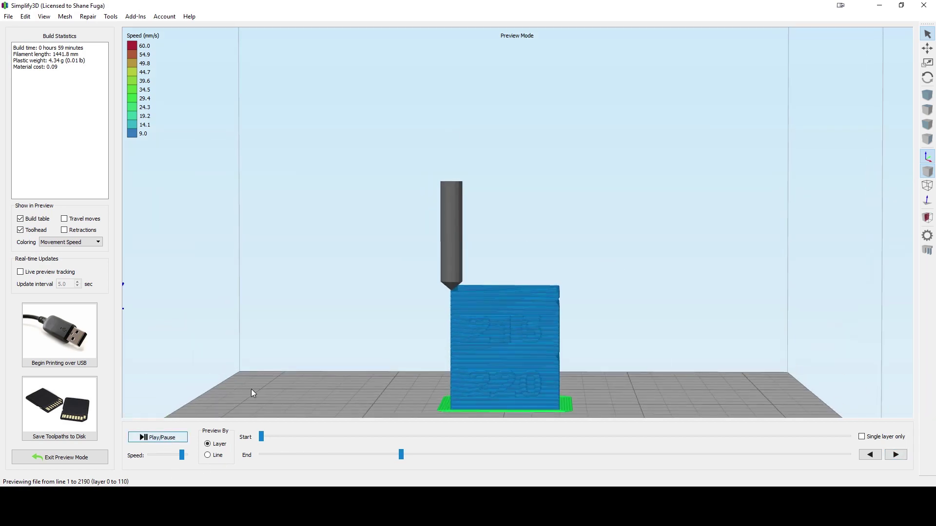
{"action": "left_click_drag", "start_coordinate": [273, 376], "coordinate": [400, 350]}
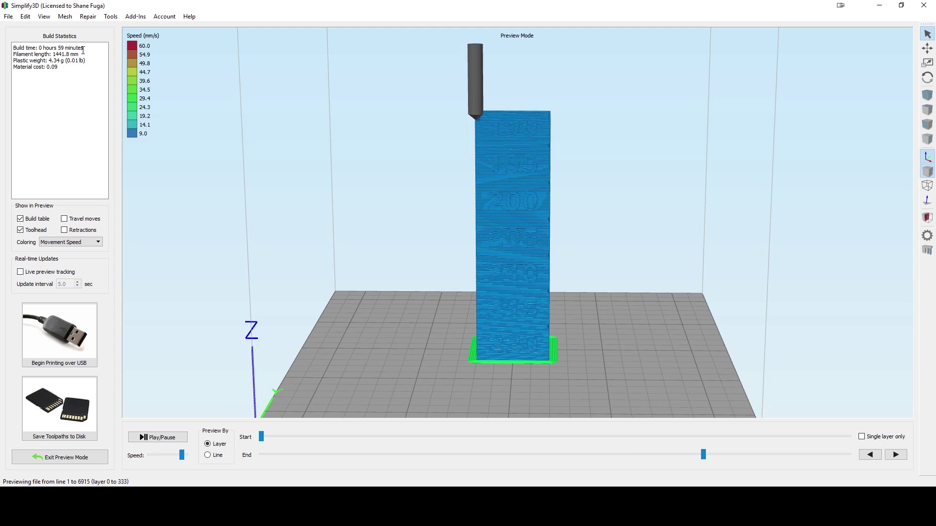
- Follow the animated preview up to the complete 451-layer tower, zooming out
{"action": "right_click_drag", "start_coordinate": [380, 162], "coordinate": [398, 186]}
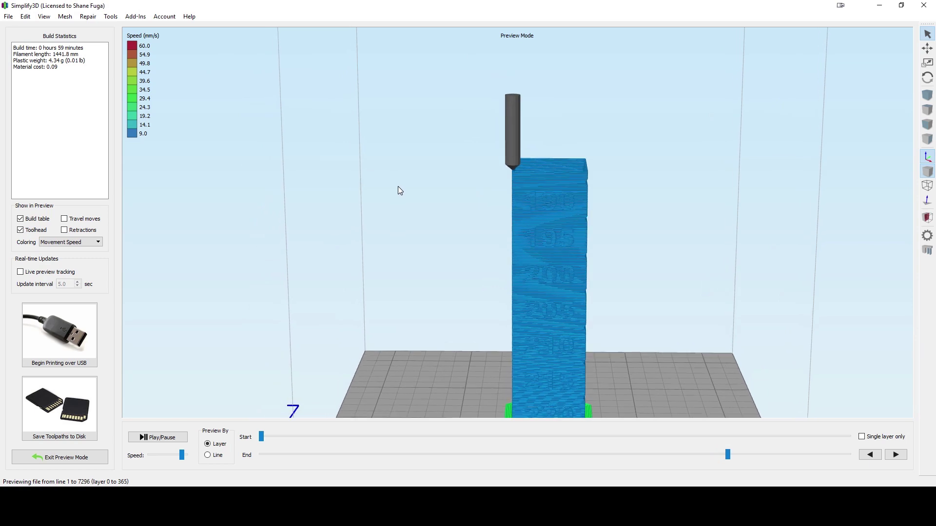
{"action": "scroll", "coordinate": [398, 186], "scroll_direction": "down", "scroll_amount": 2}
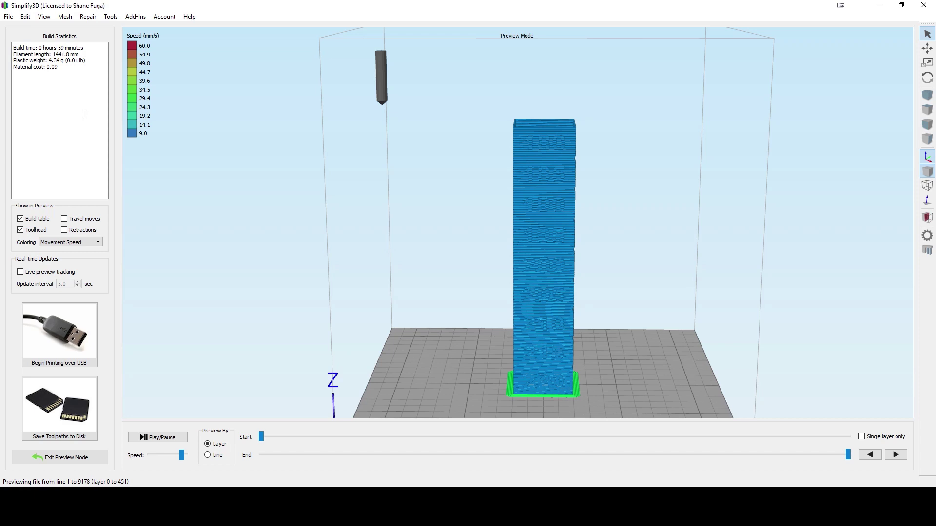
{"action": "left_click", "coordinate": [91, 459]}
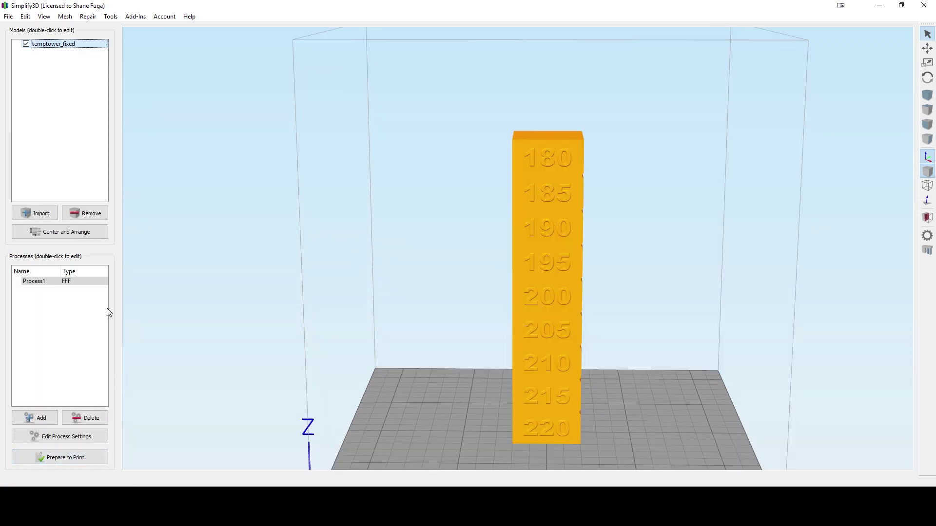
{"action": "left_click", "coordinate": [87, 283]}
{"action": "double_click", "coordinate": [87, 282]}
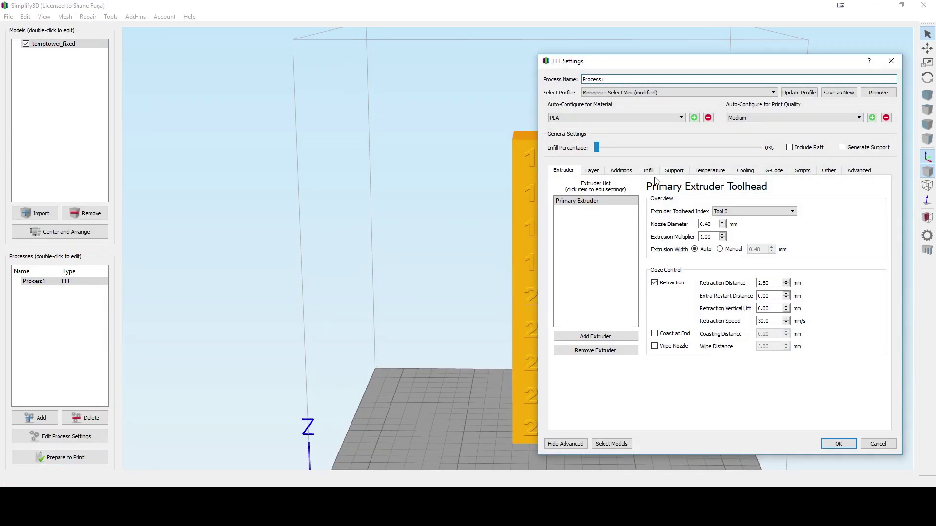
{"action": "left_click", "coordinate": [856, 171]}
{"action": "left_click", "coordinate": [829, 171]}
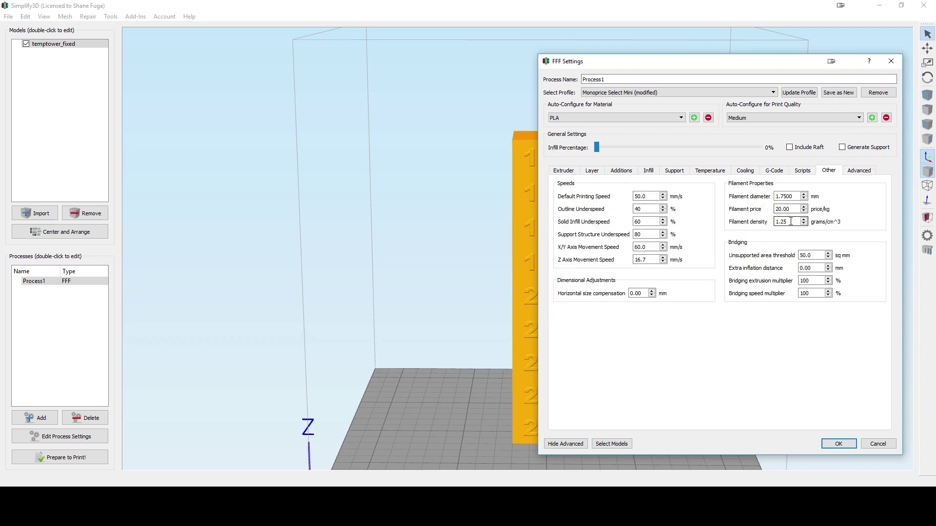
{"action": "left_click_drag", "start_coordinate": [760, 61], "coordinate": [739, 55]}
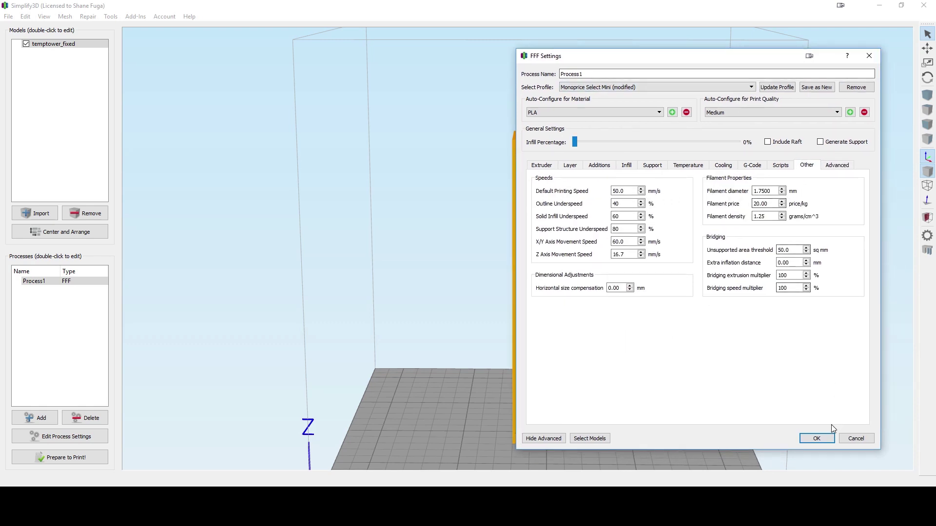
{"action": "left_click", "coordinate": [819, 438]}
{"action": "left_click", "coordinate": [59, 458]}
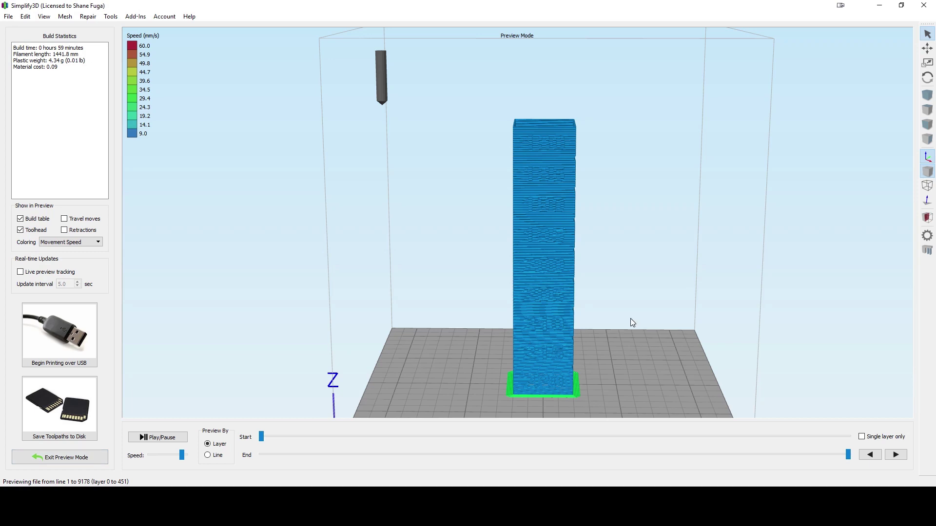